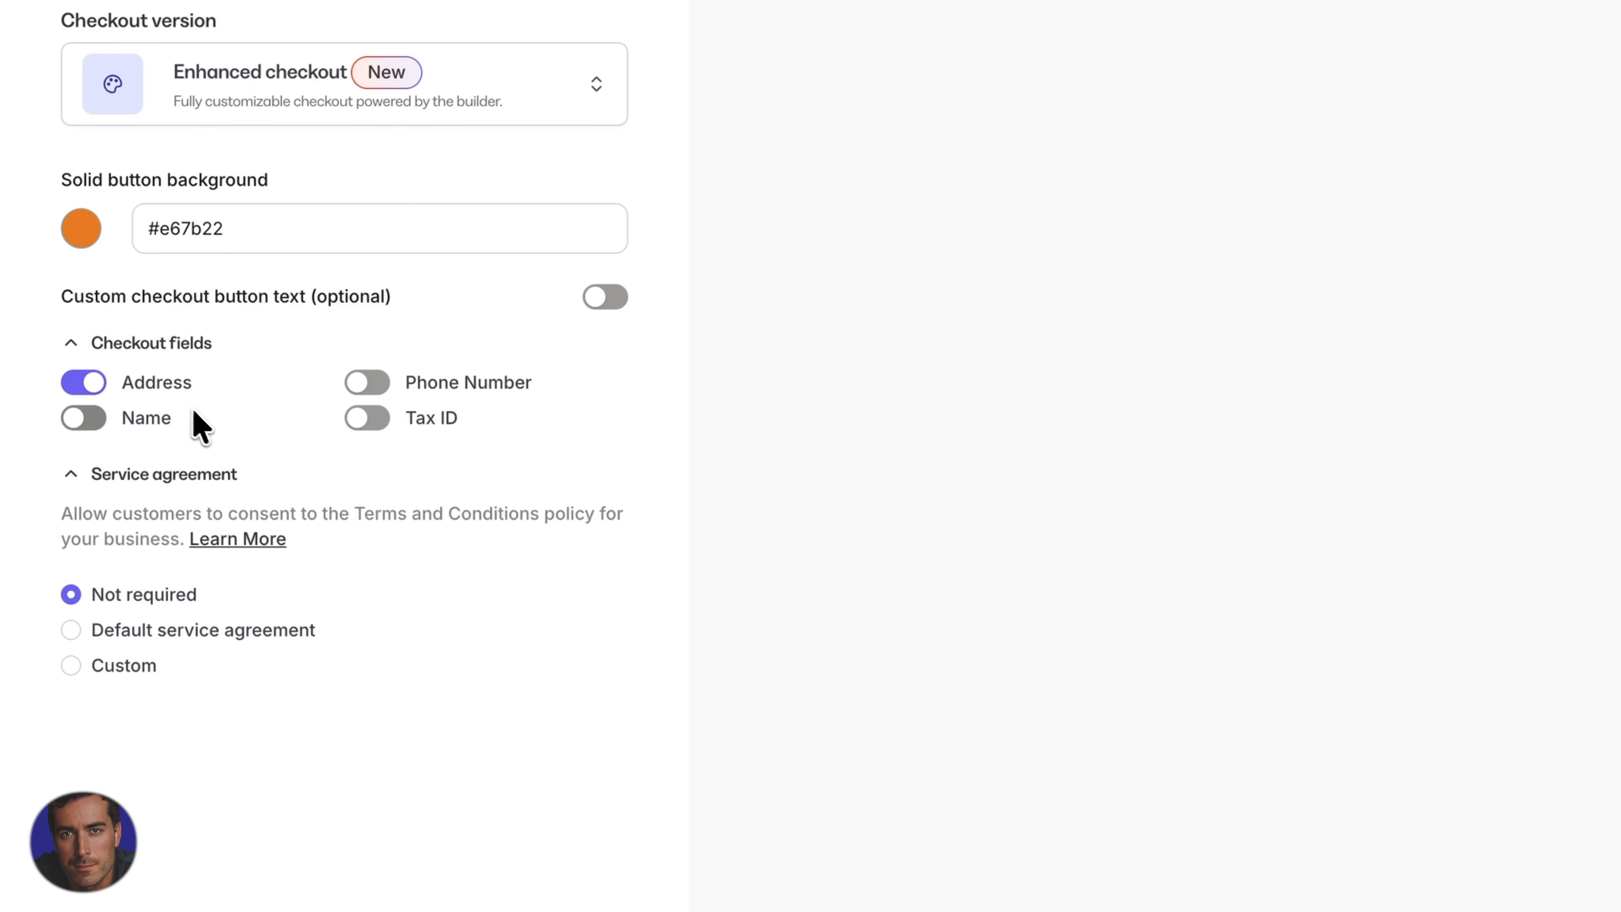
Enable the name, phone number and tax ID checkout fields, leave the service agreement not required, and save the offer
left_click(115, 421)
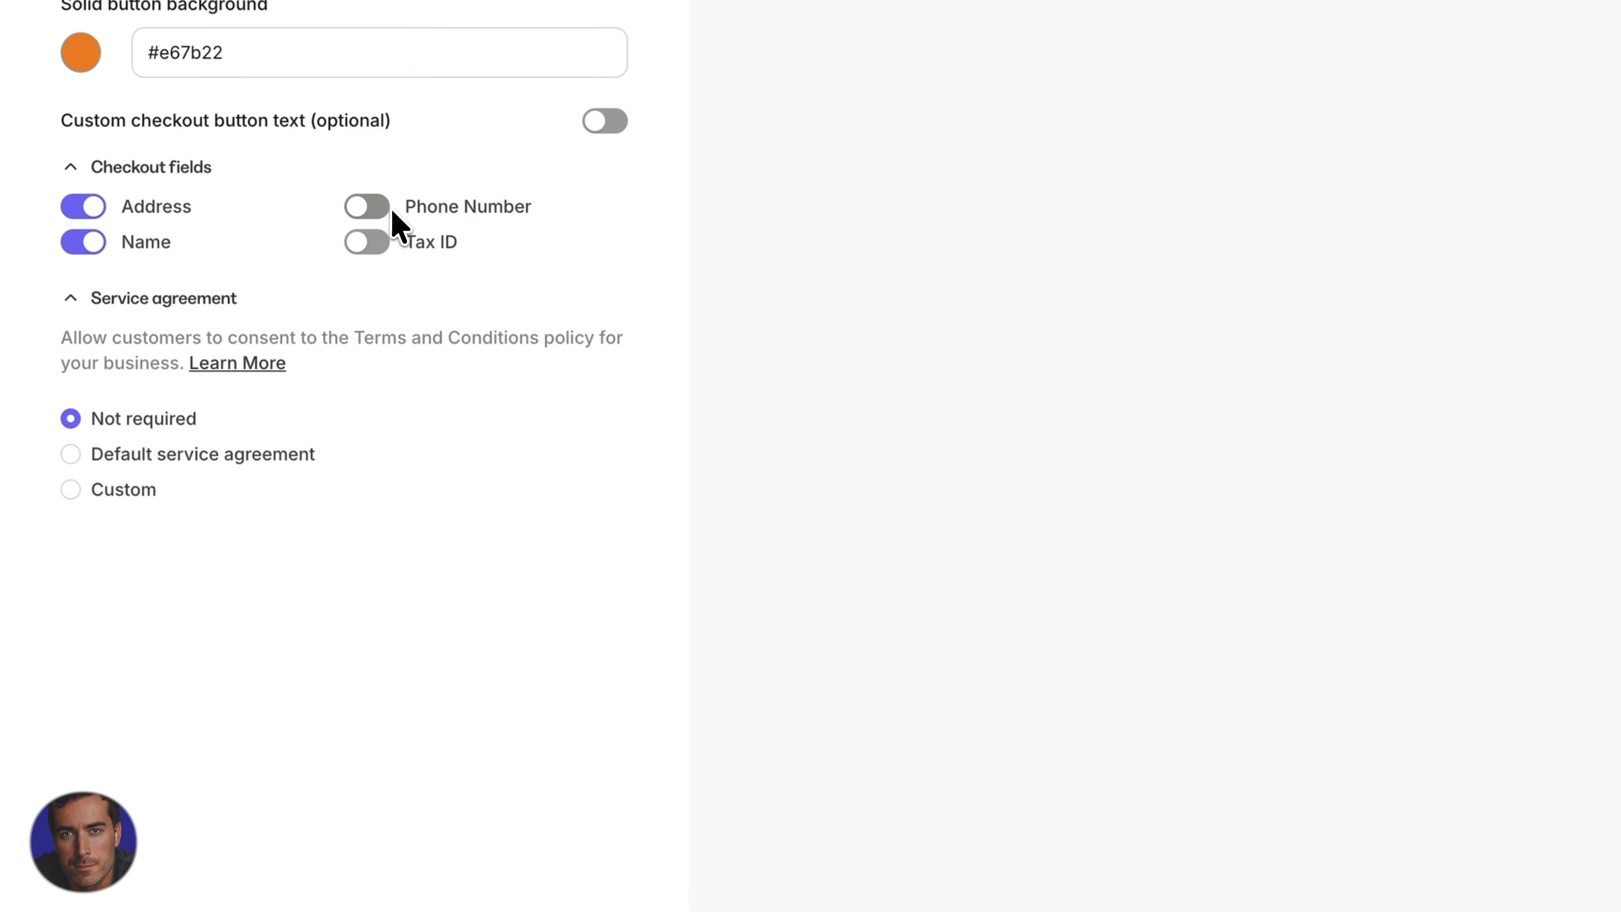
left_click(383, 208)
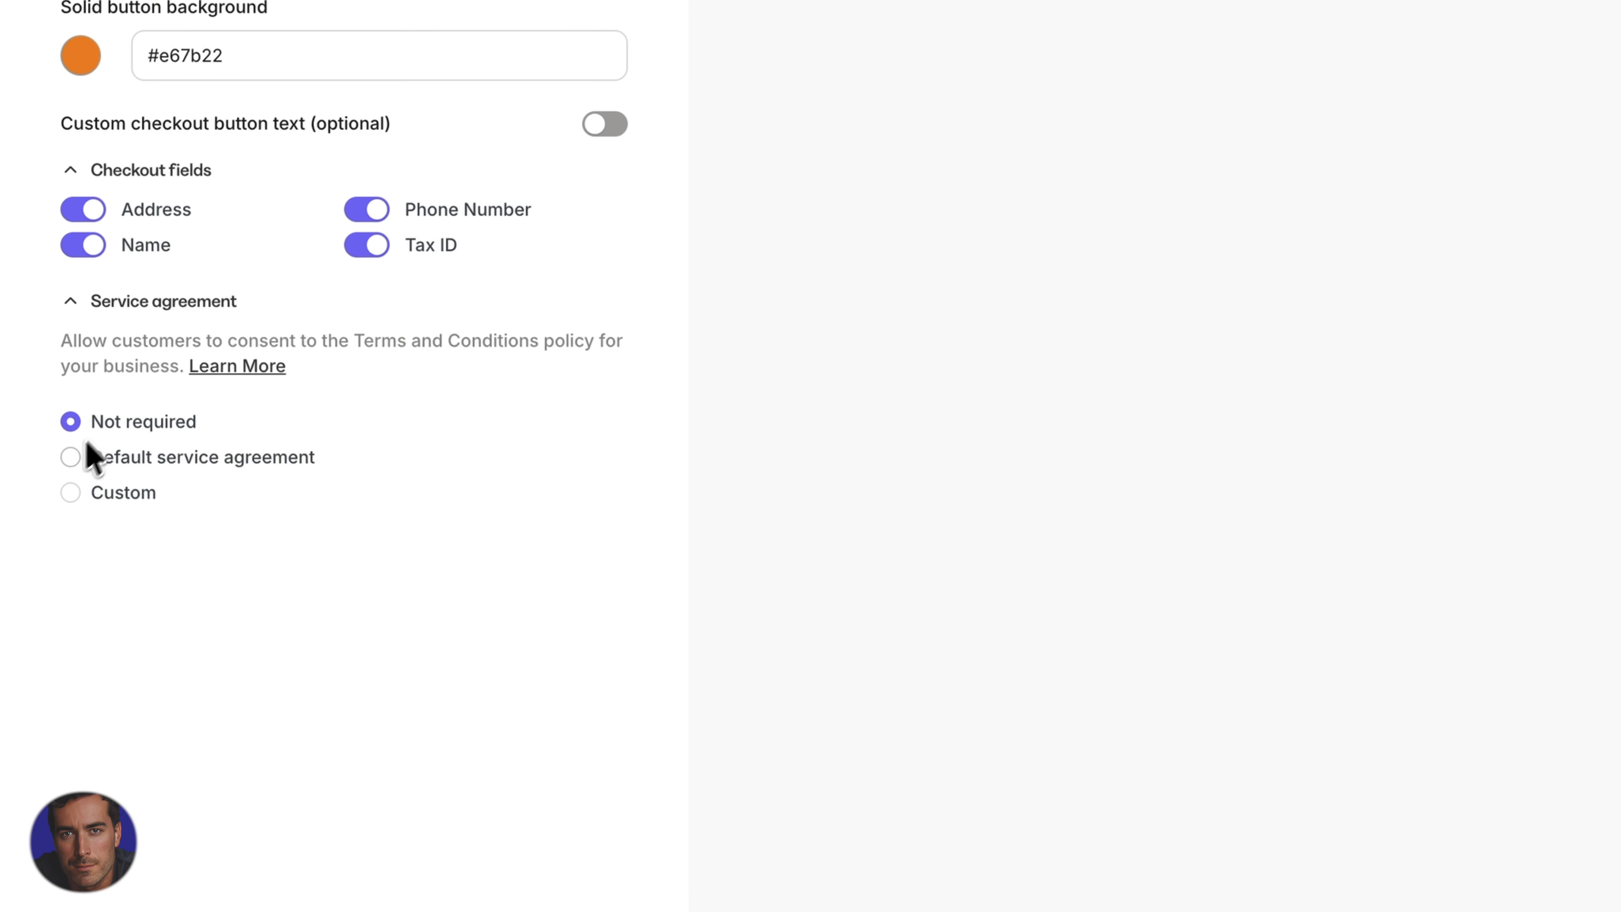
left_click(188, 457)
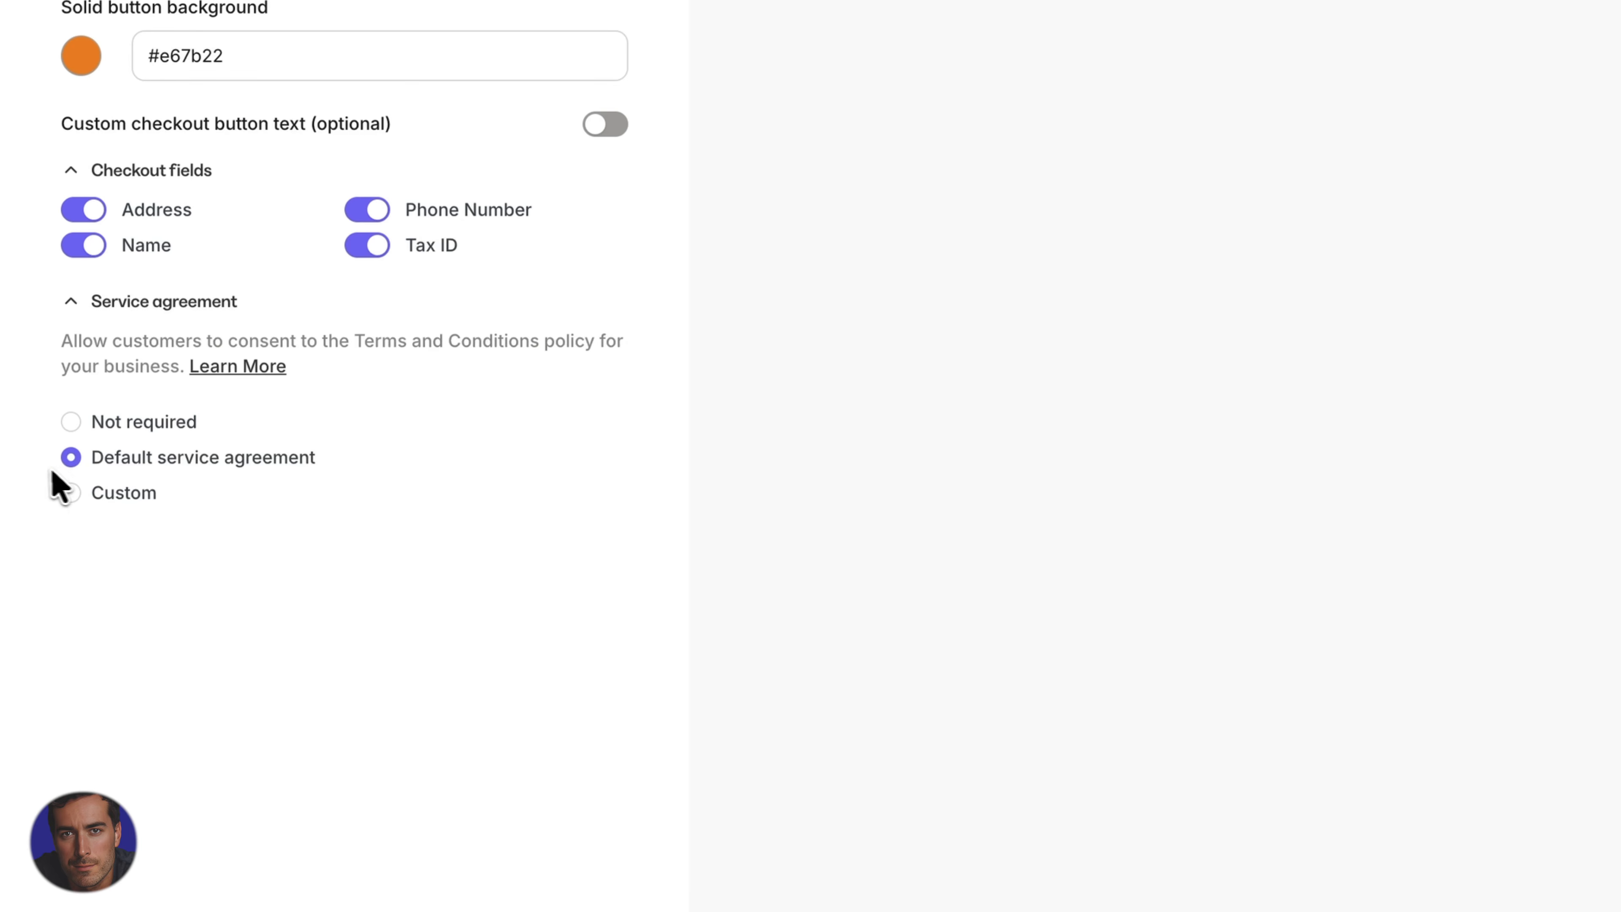
left_click(121, 424)
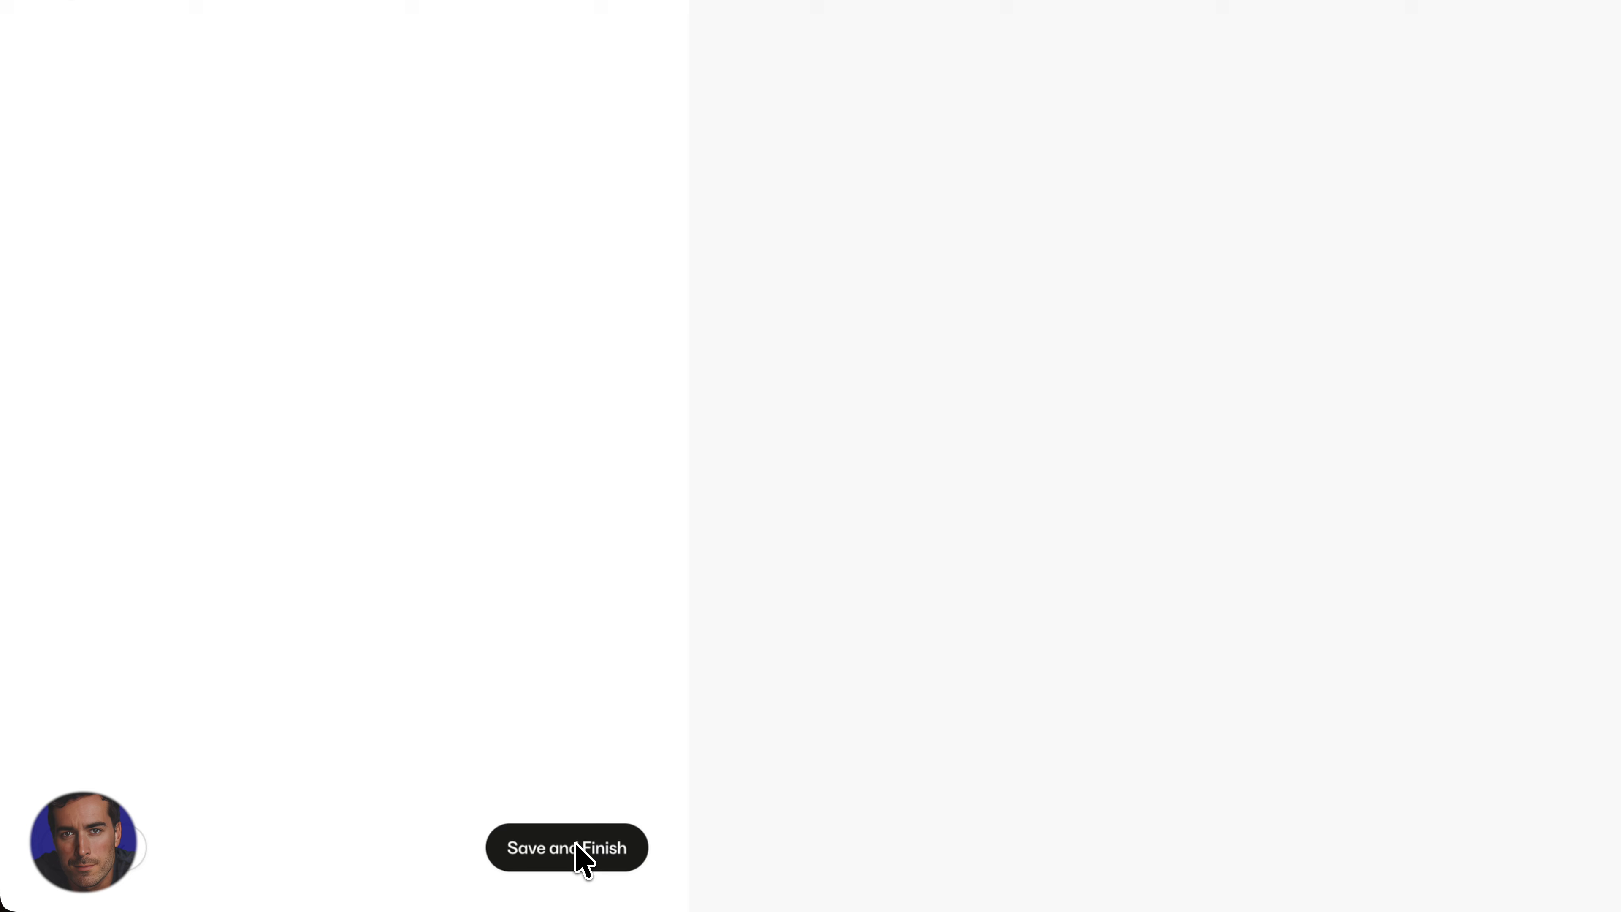
left_click(577, 855)
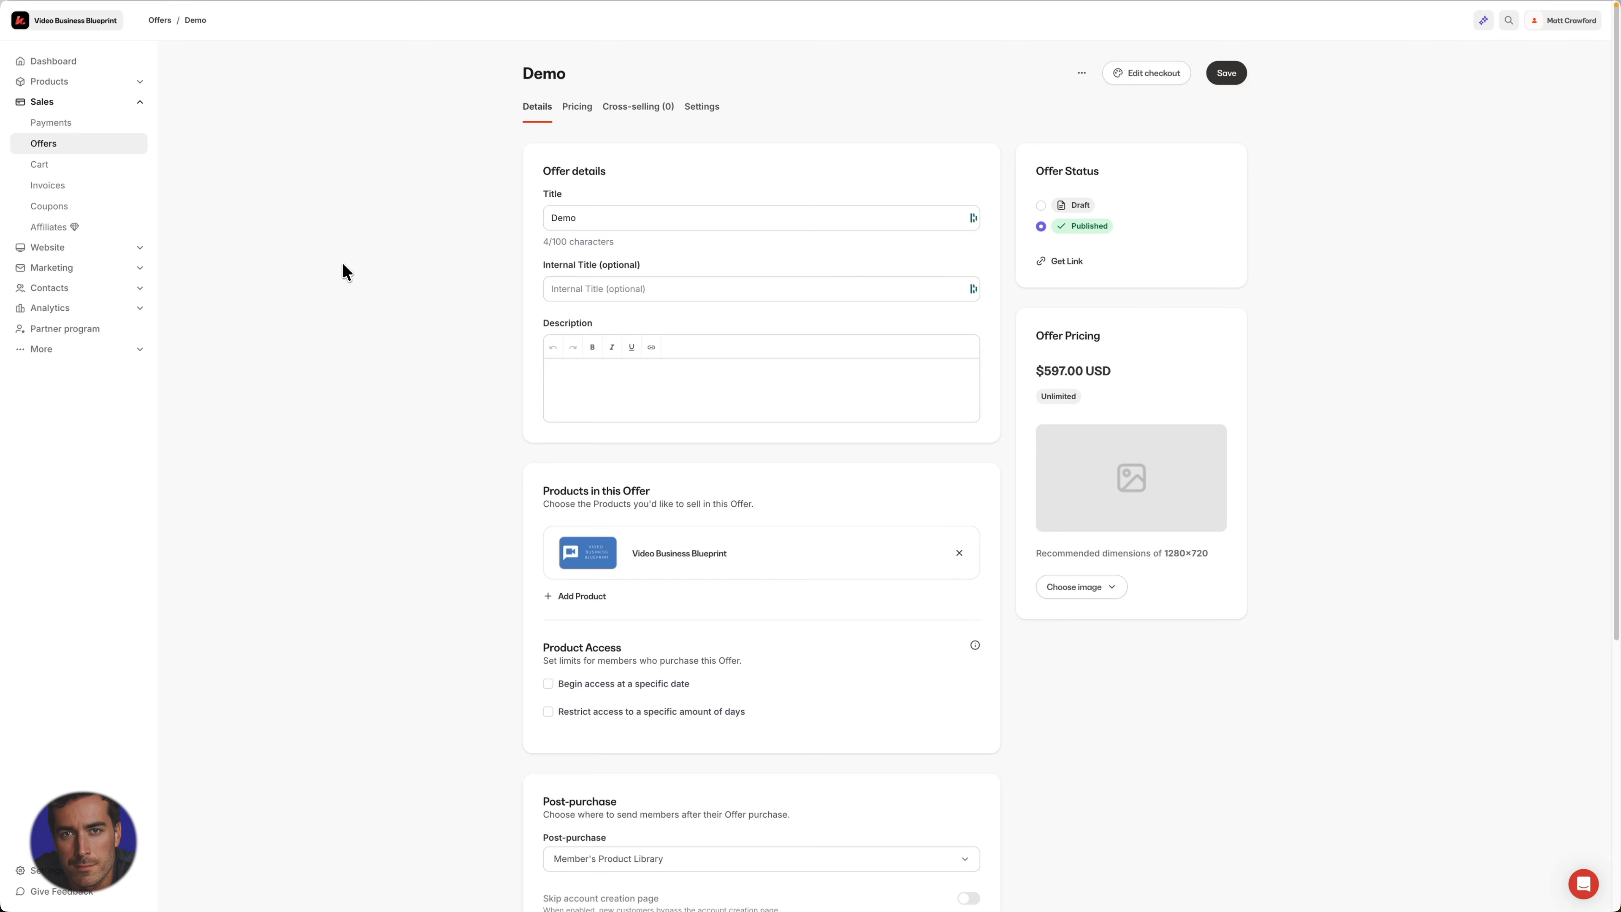
Review the Demo offer's details and cross-selling options, and get the offer's link
scroll(427, 377, "down", 6)
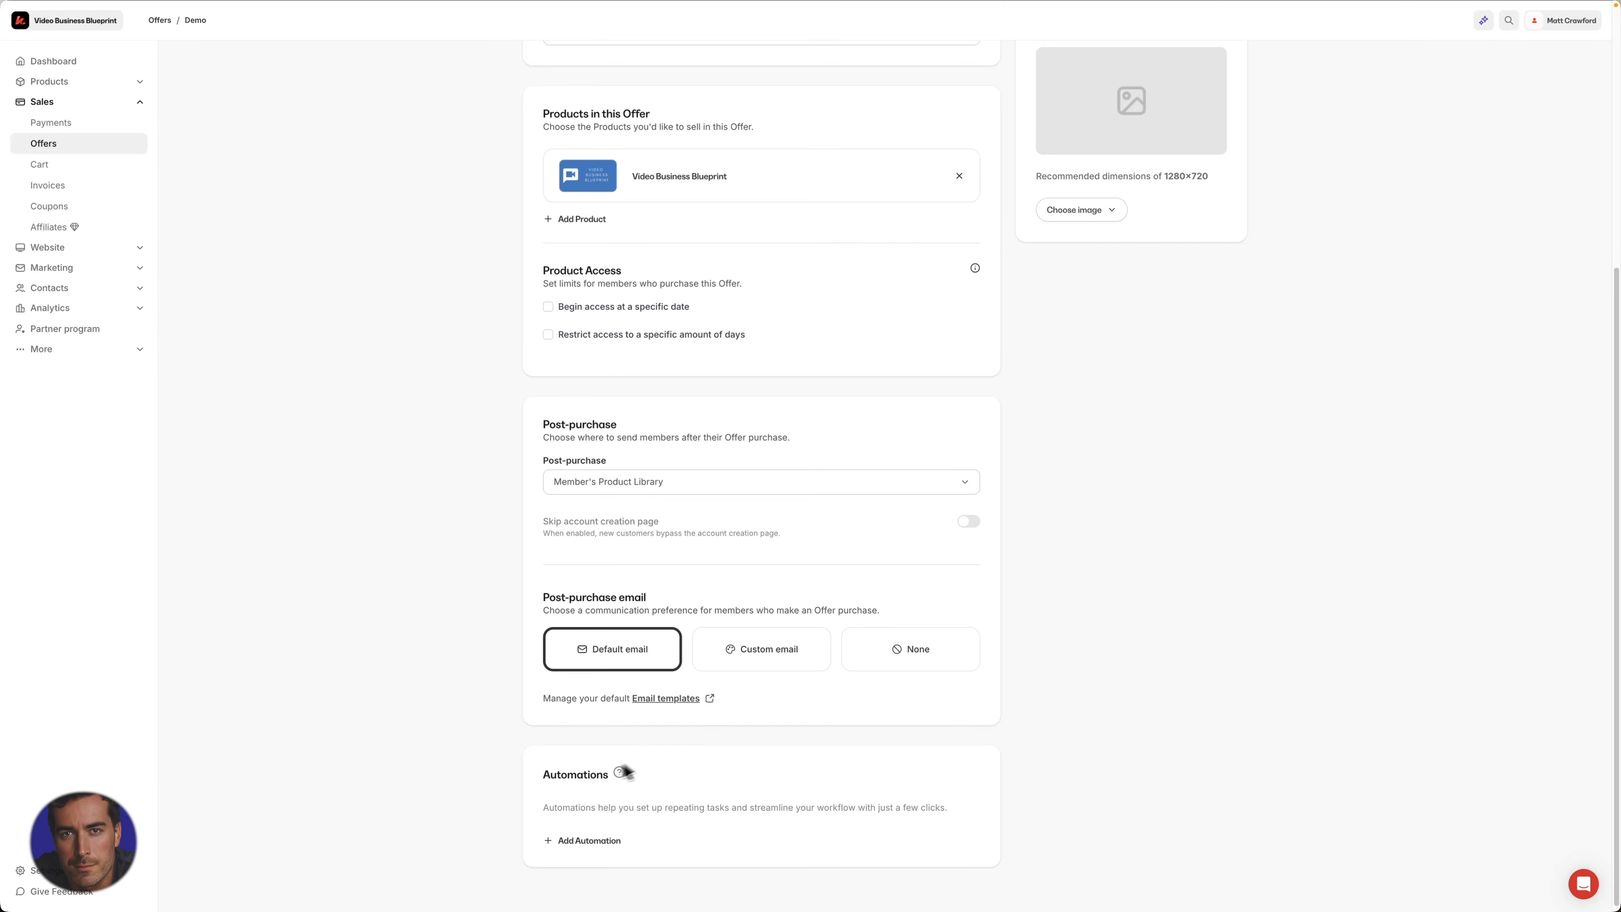
scroll(680, 802, "up", 4)
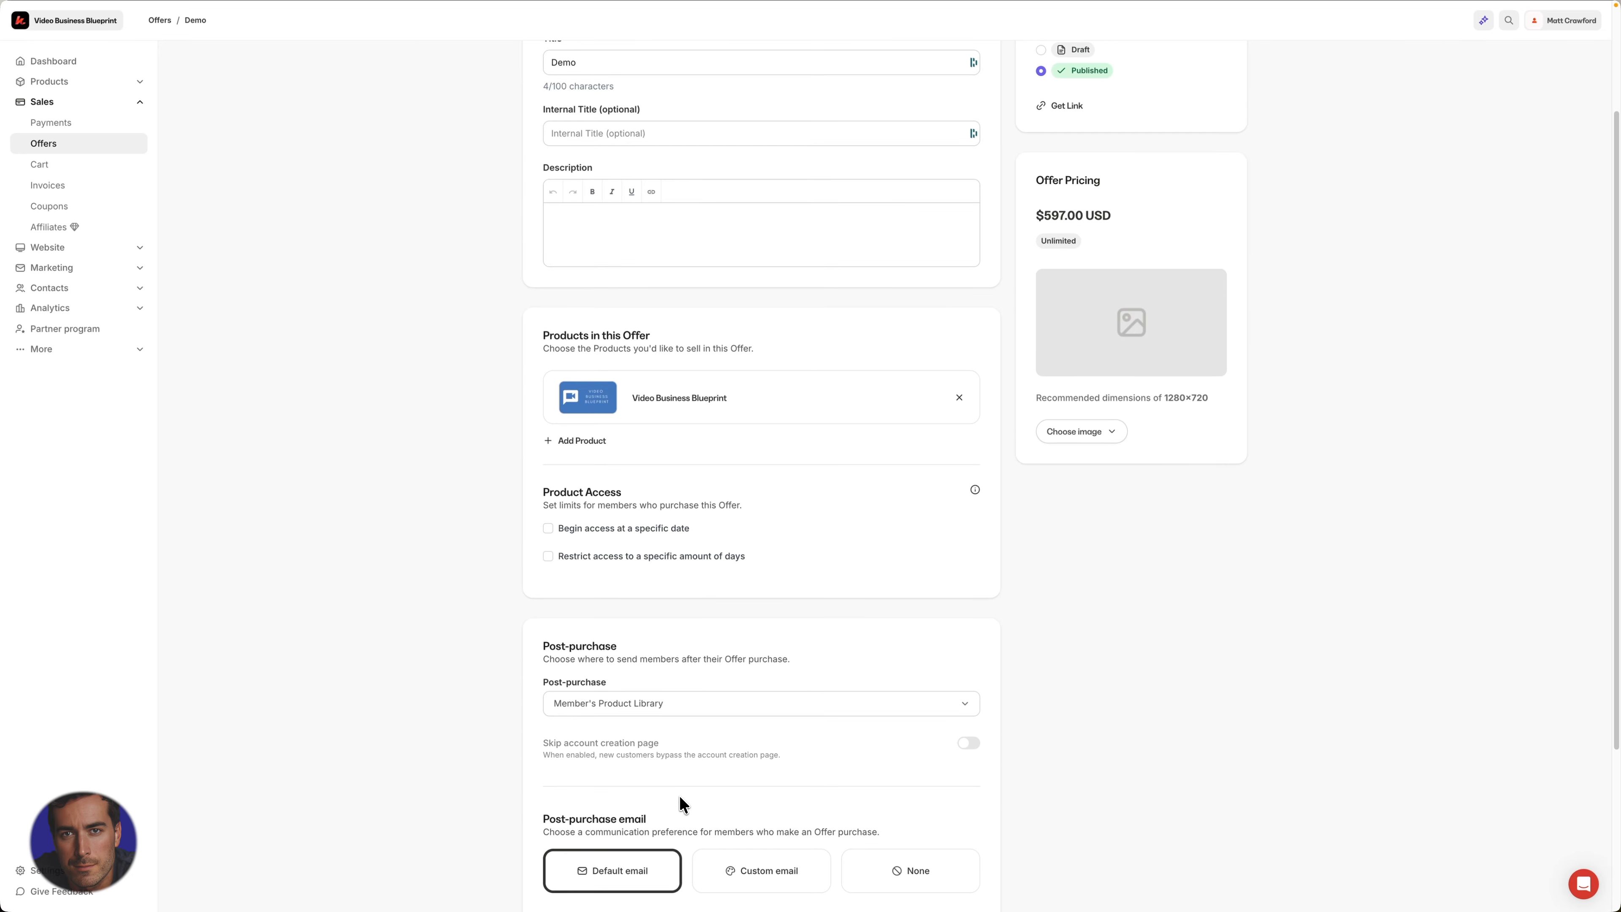
scroll(681, 798, "up", 2)
scroll(663, 476, "up", 1)
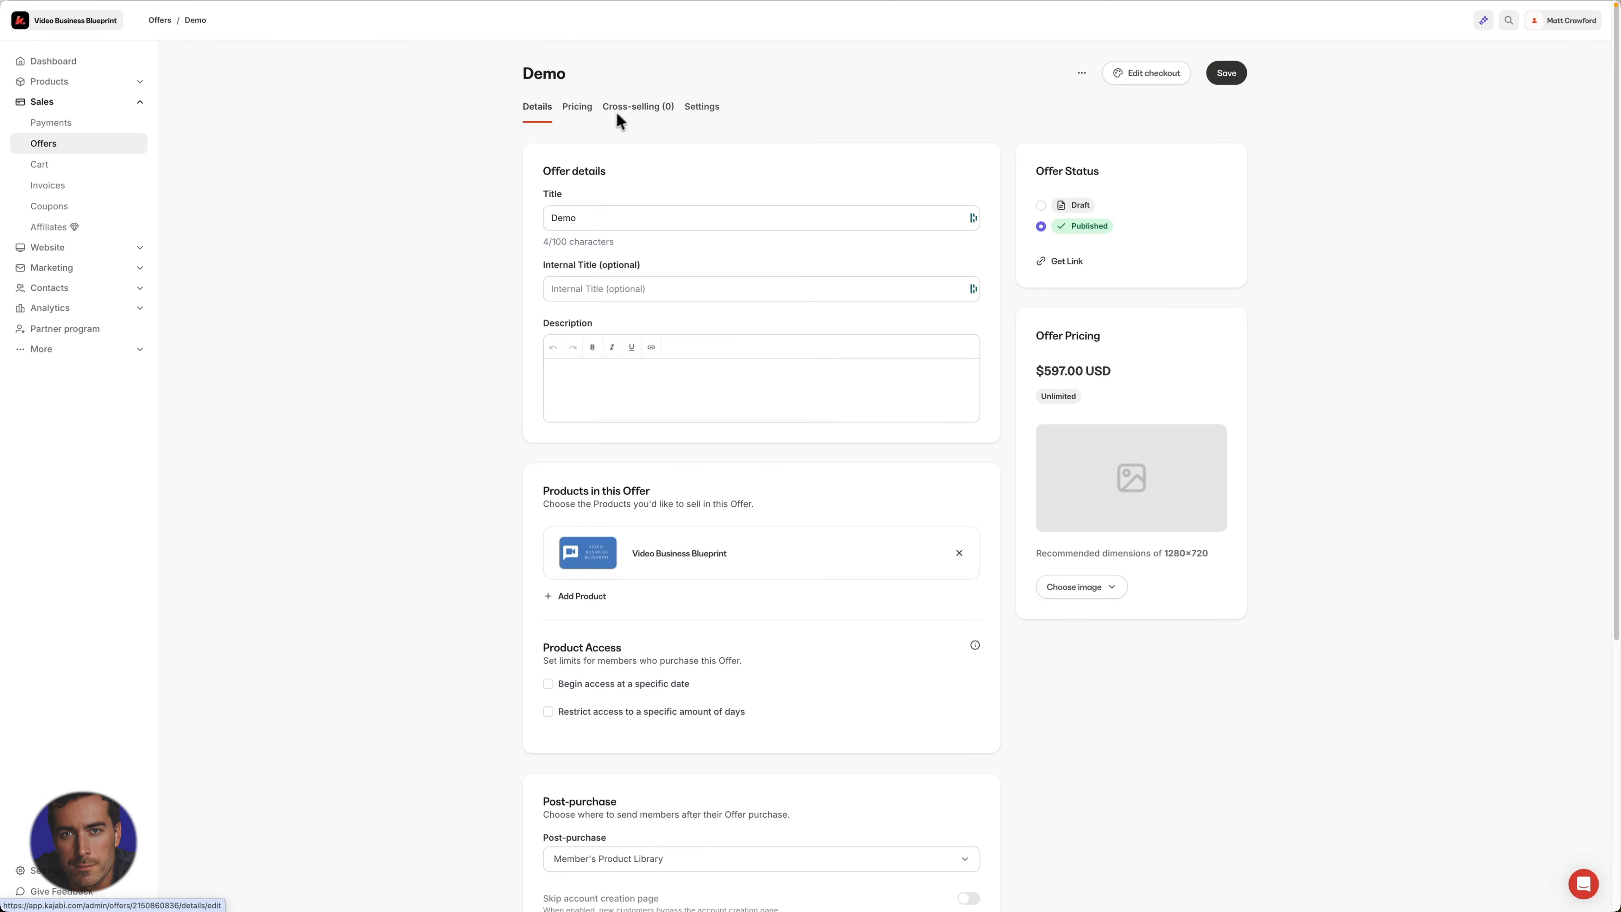
left_click(642, 107)
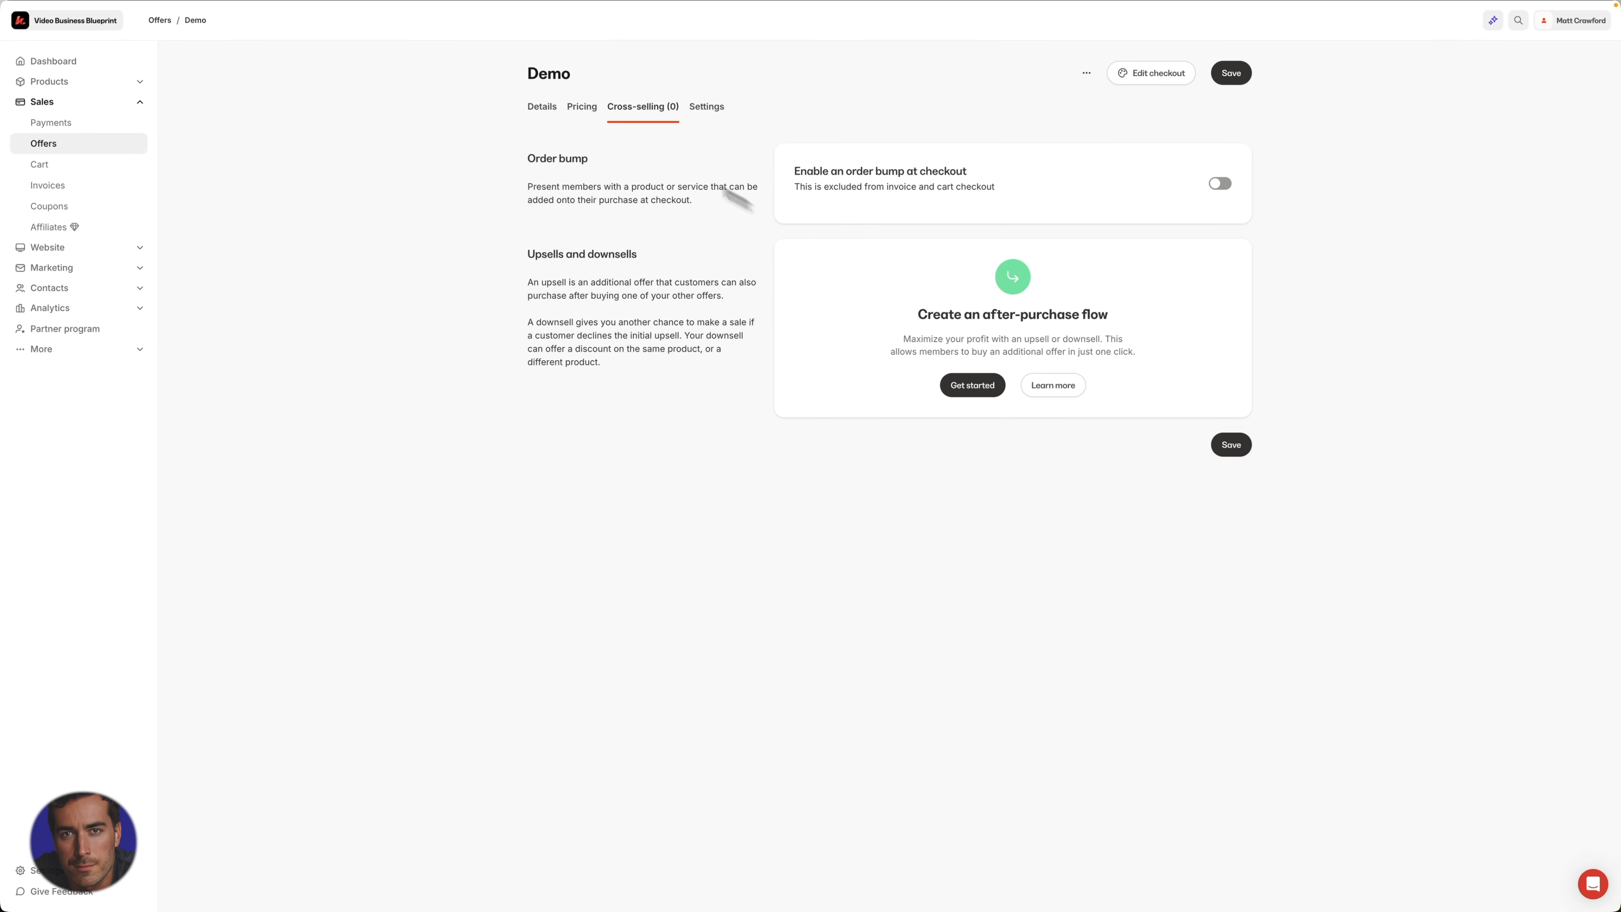
left_click(548, 107)
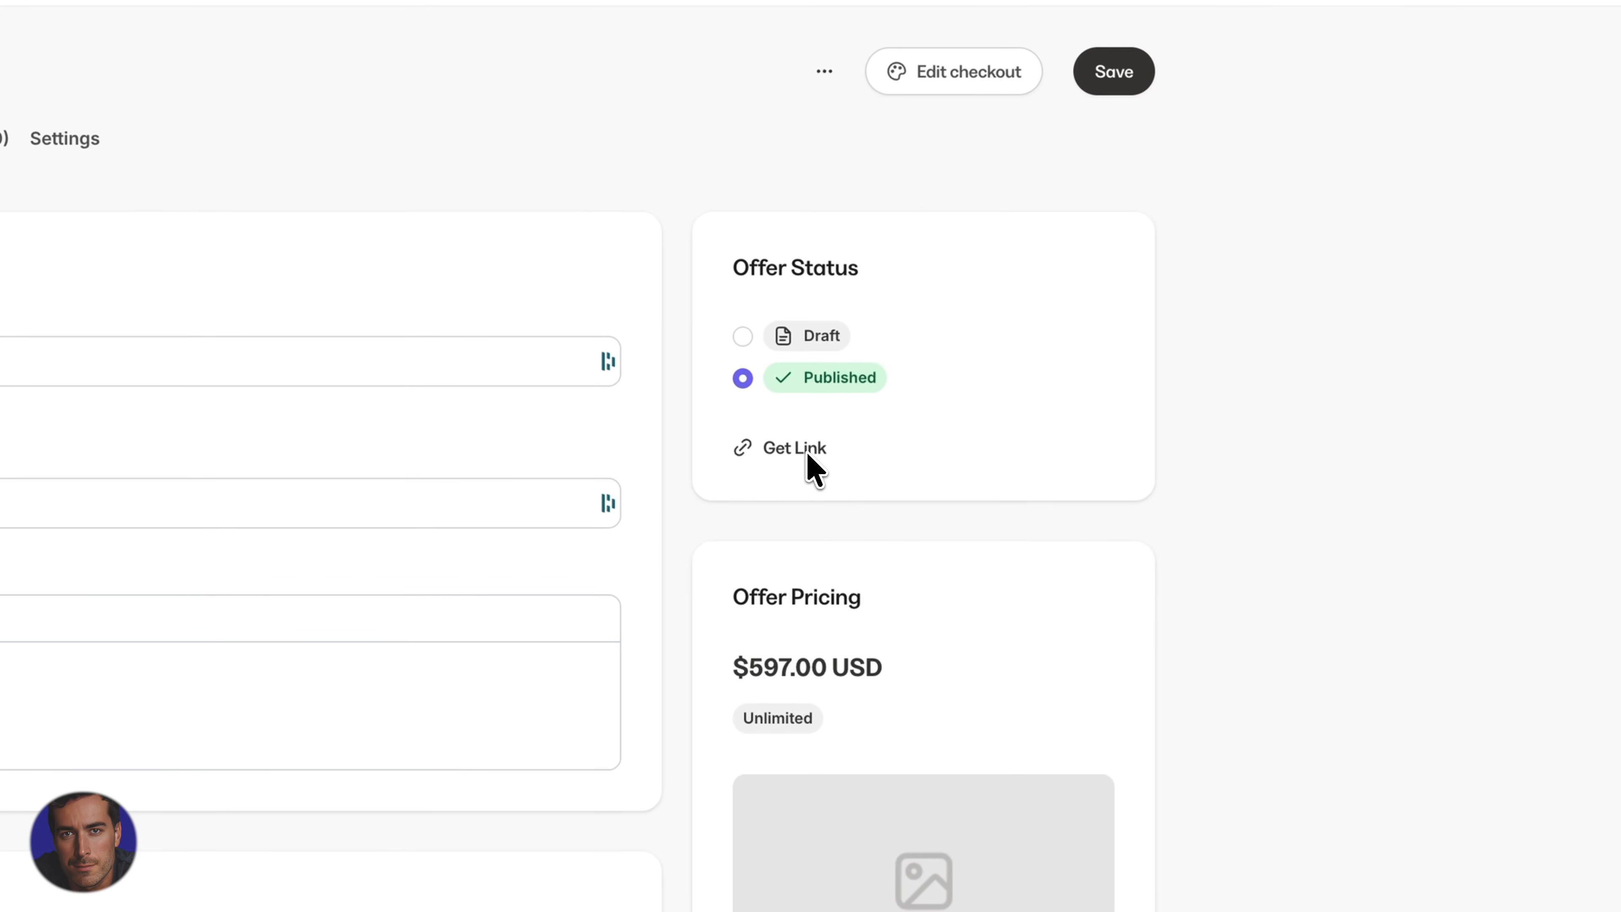
left_click(807, 450)
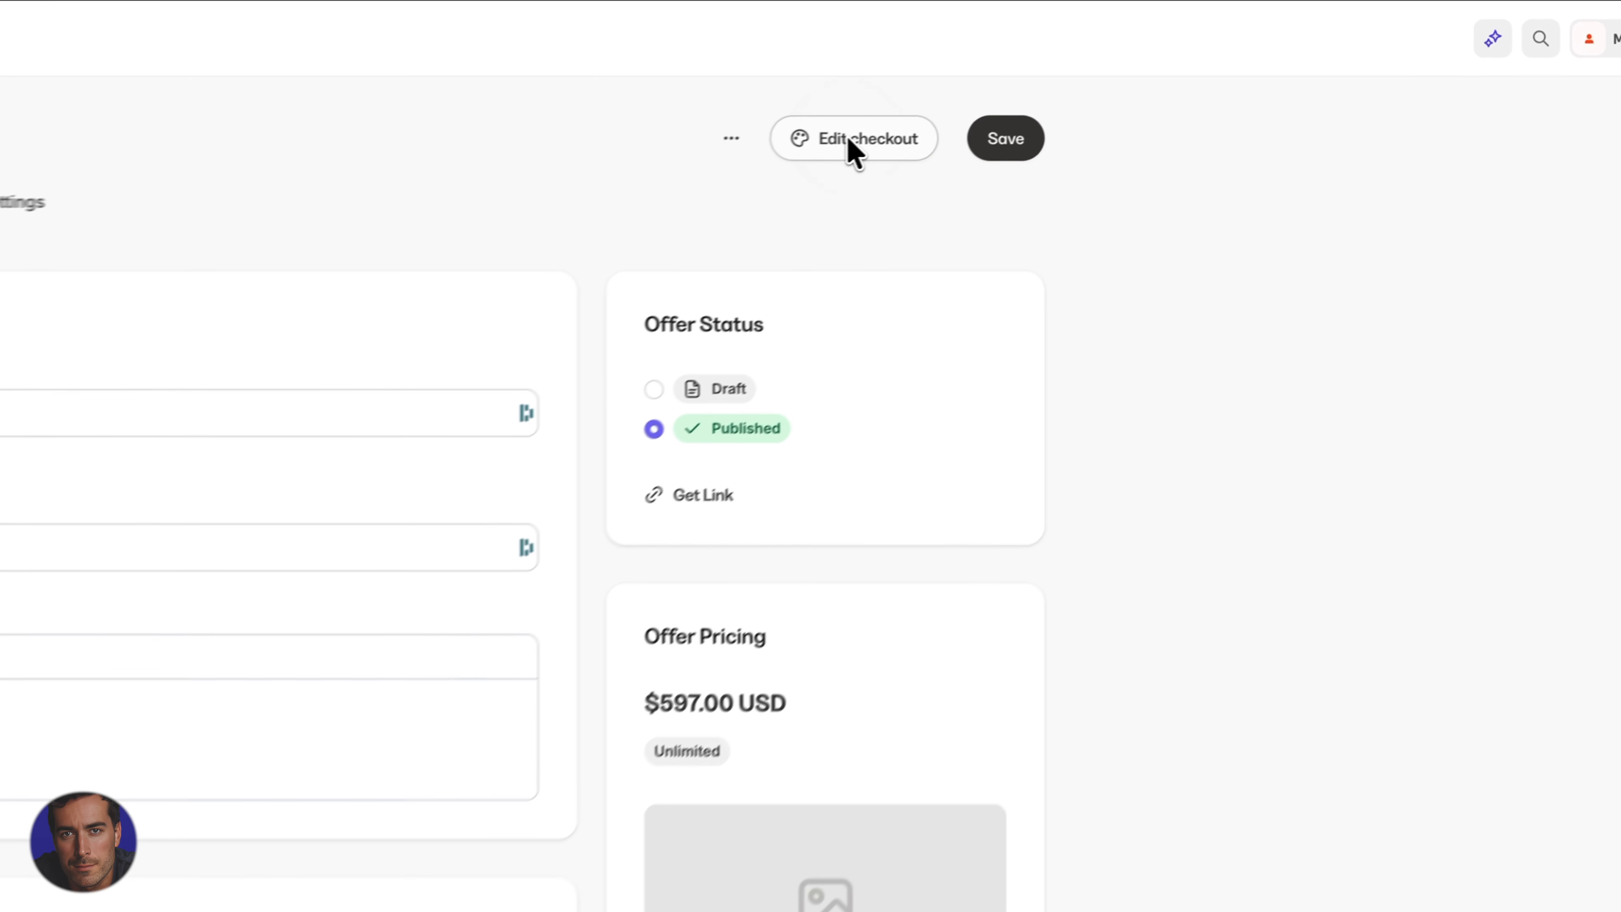
Open the Demo offer's checkout for editing and examine its form layout and custom code settings
left_click(817, 146)
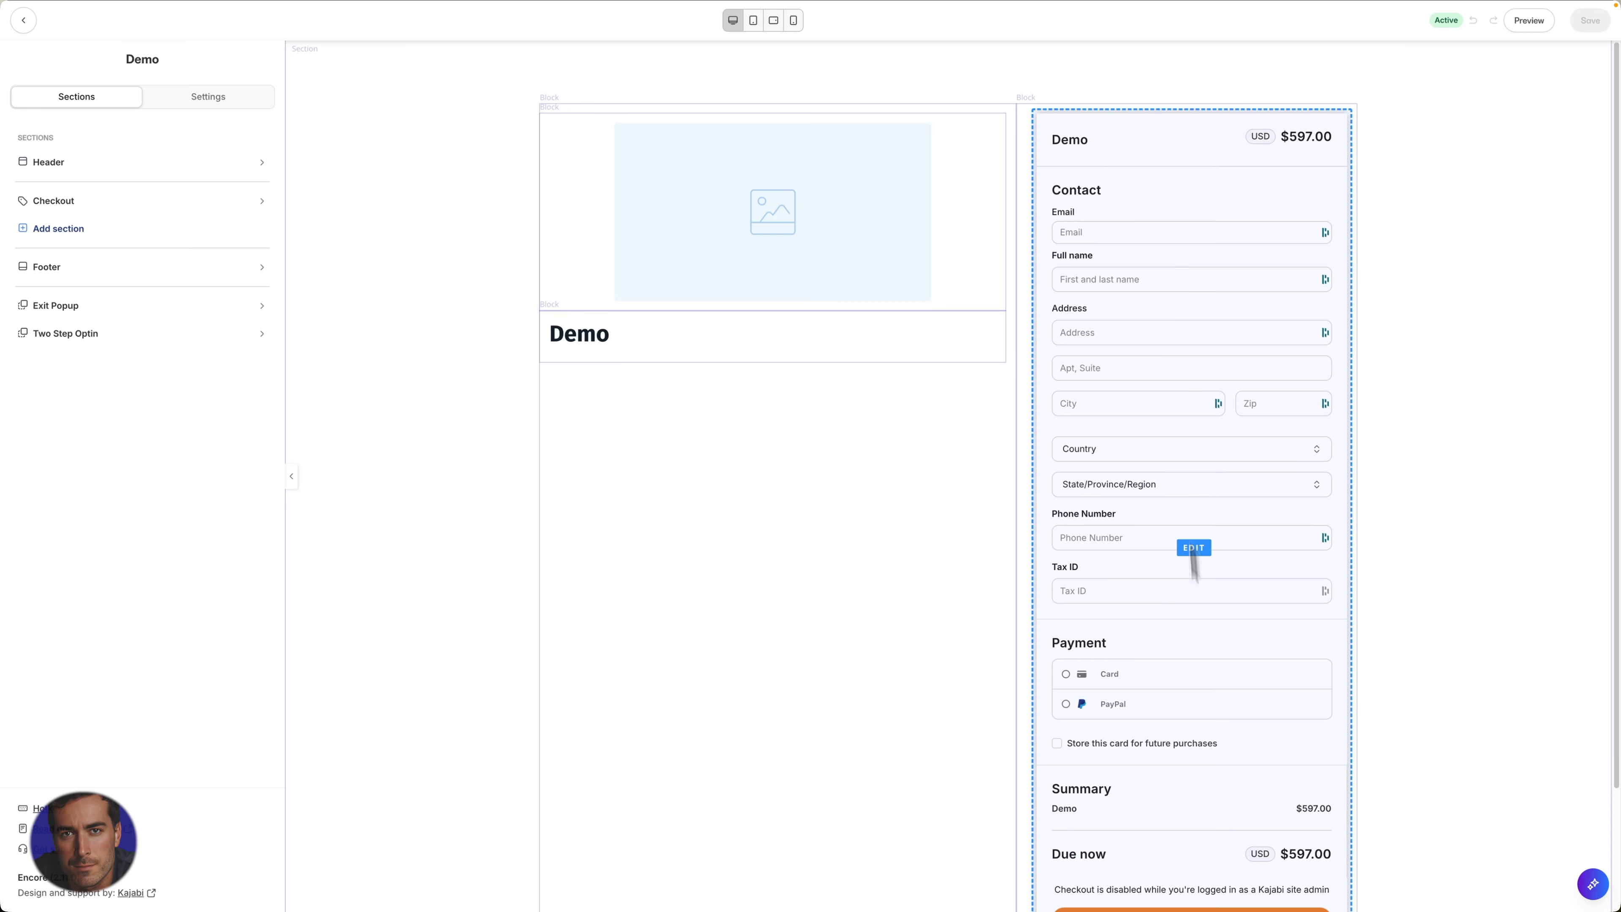
scroll(1180, 537, "down", 3)
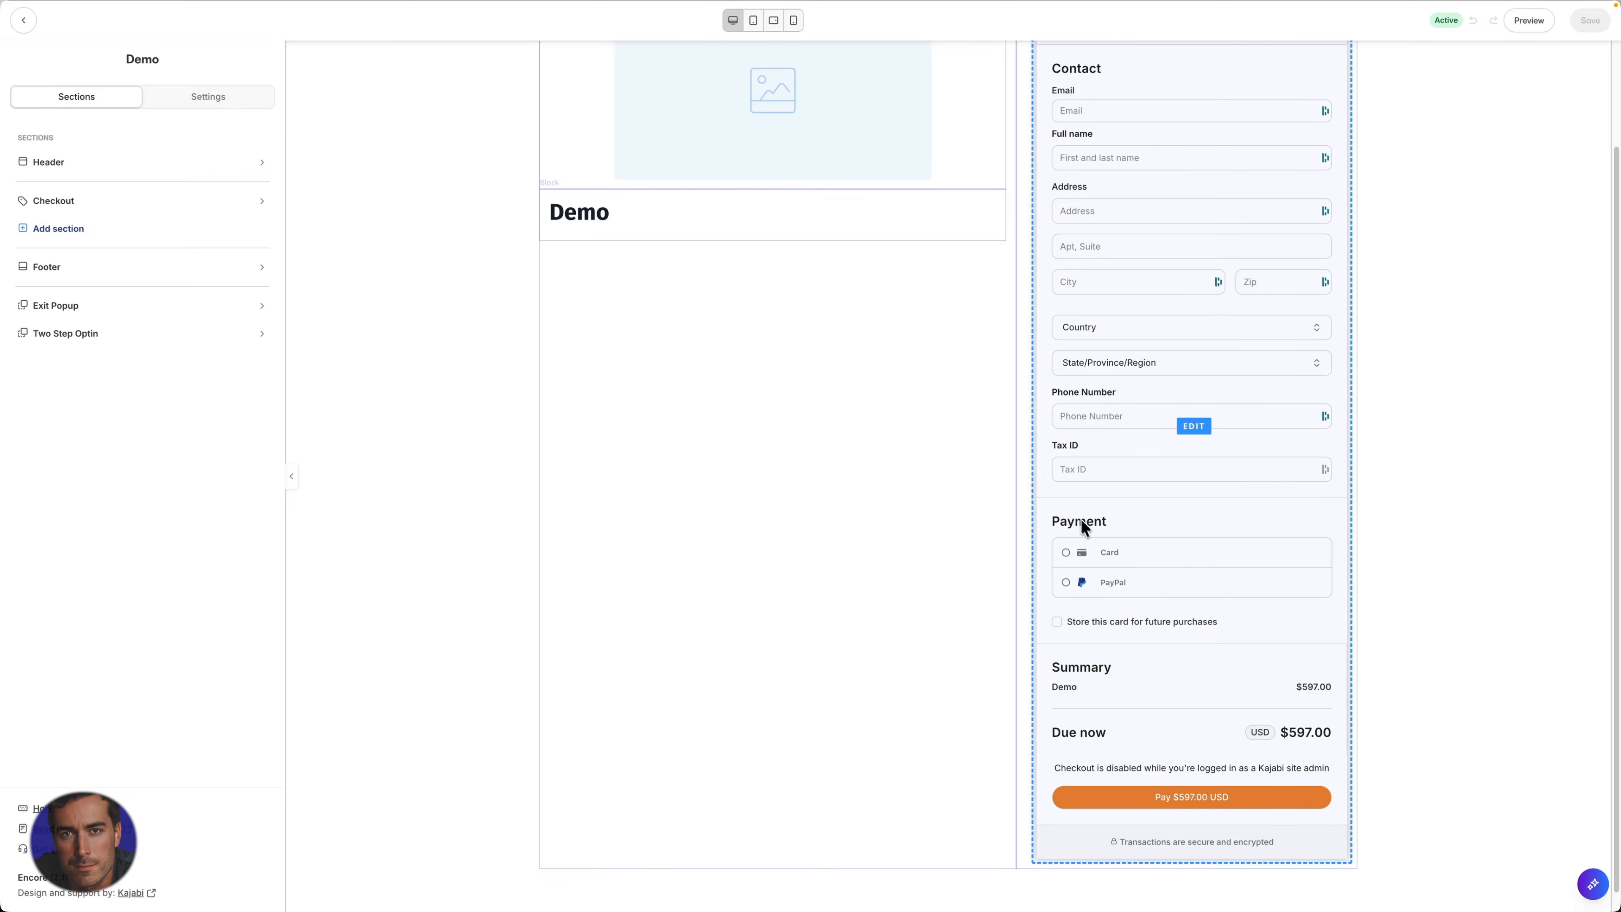
scroll(1271, 602, "up", 3)
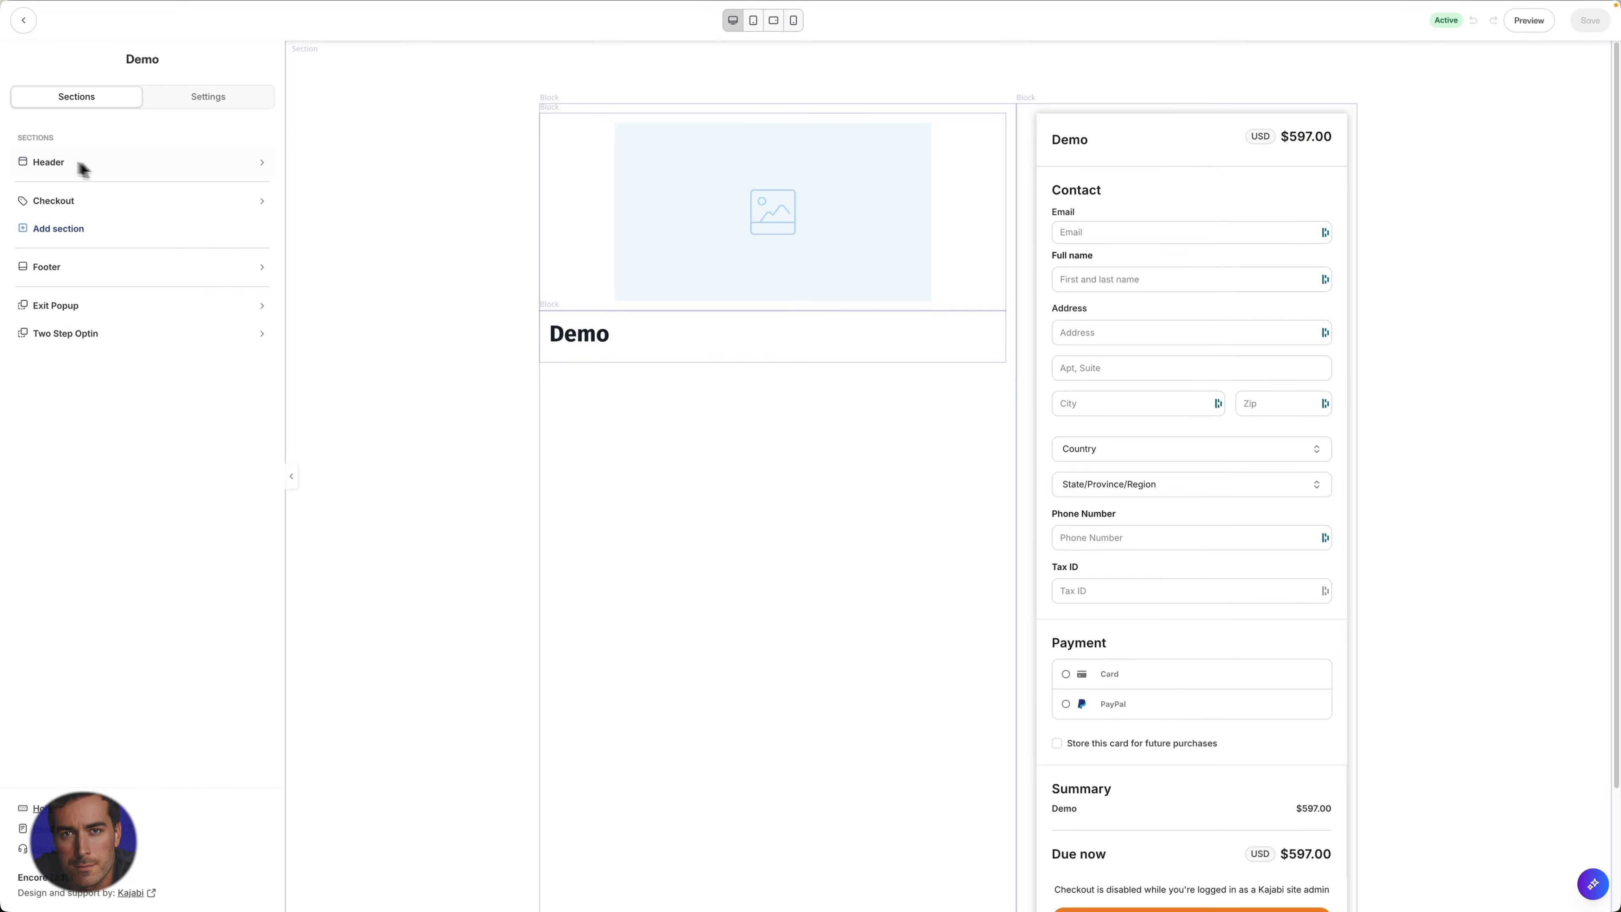
left_click(205, 98)
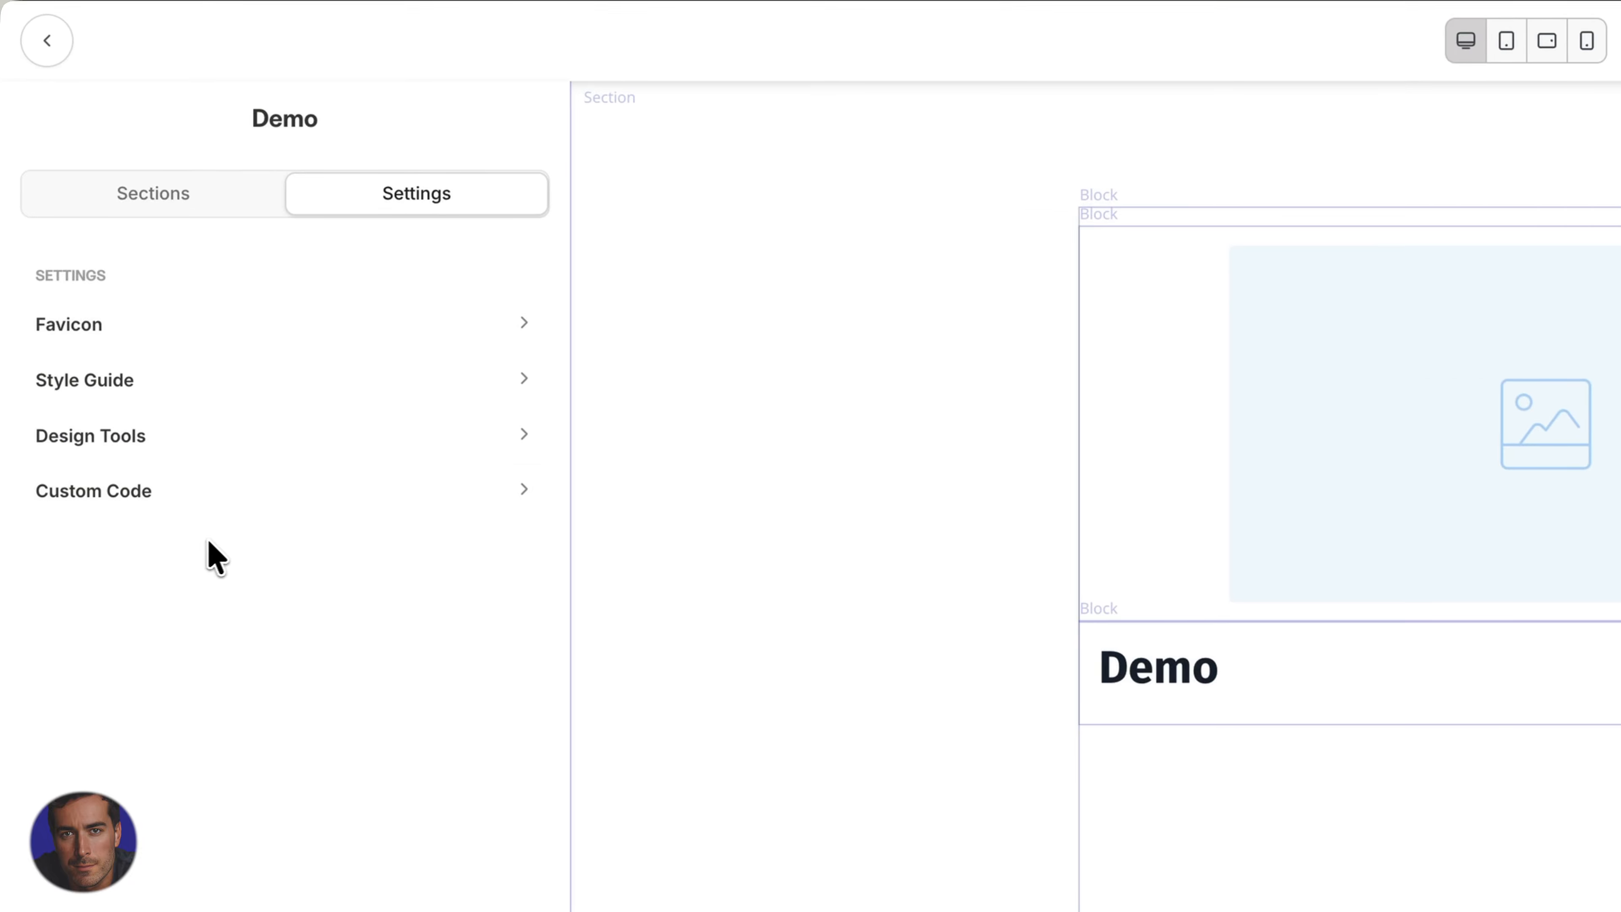
left_click(227, 507)
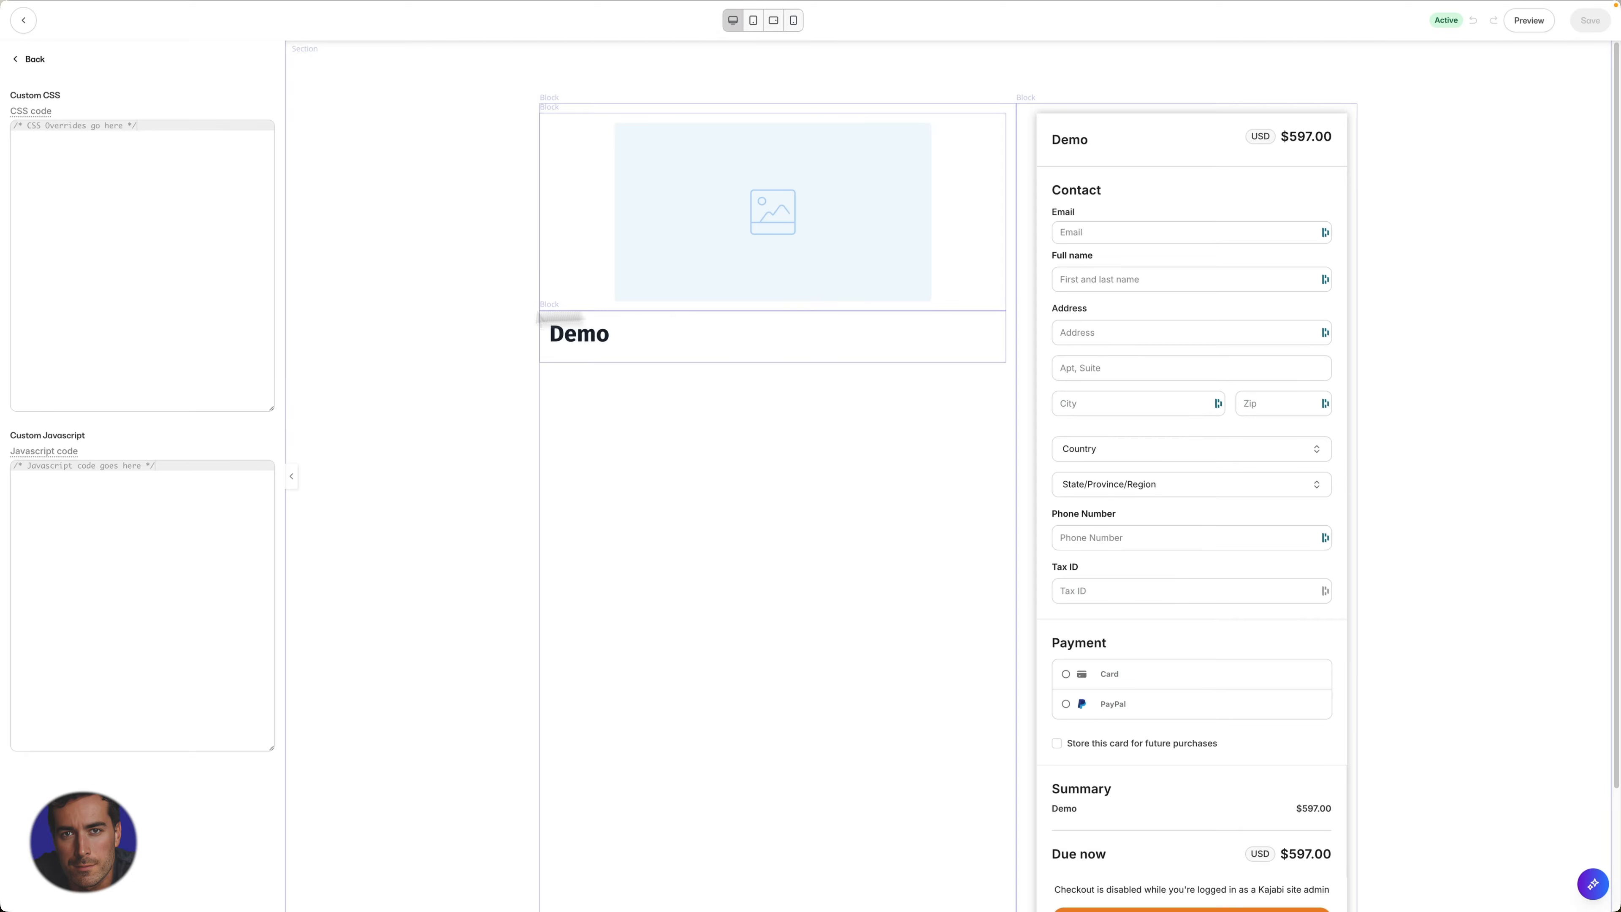
left_click(26, 60)
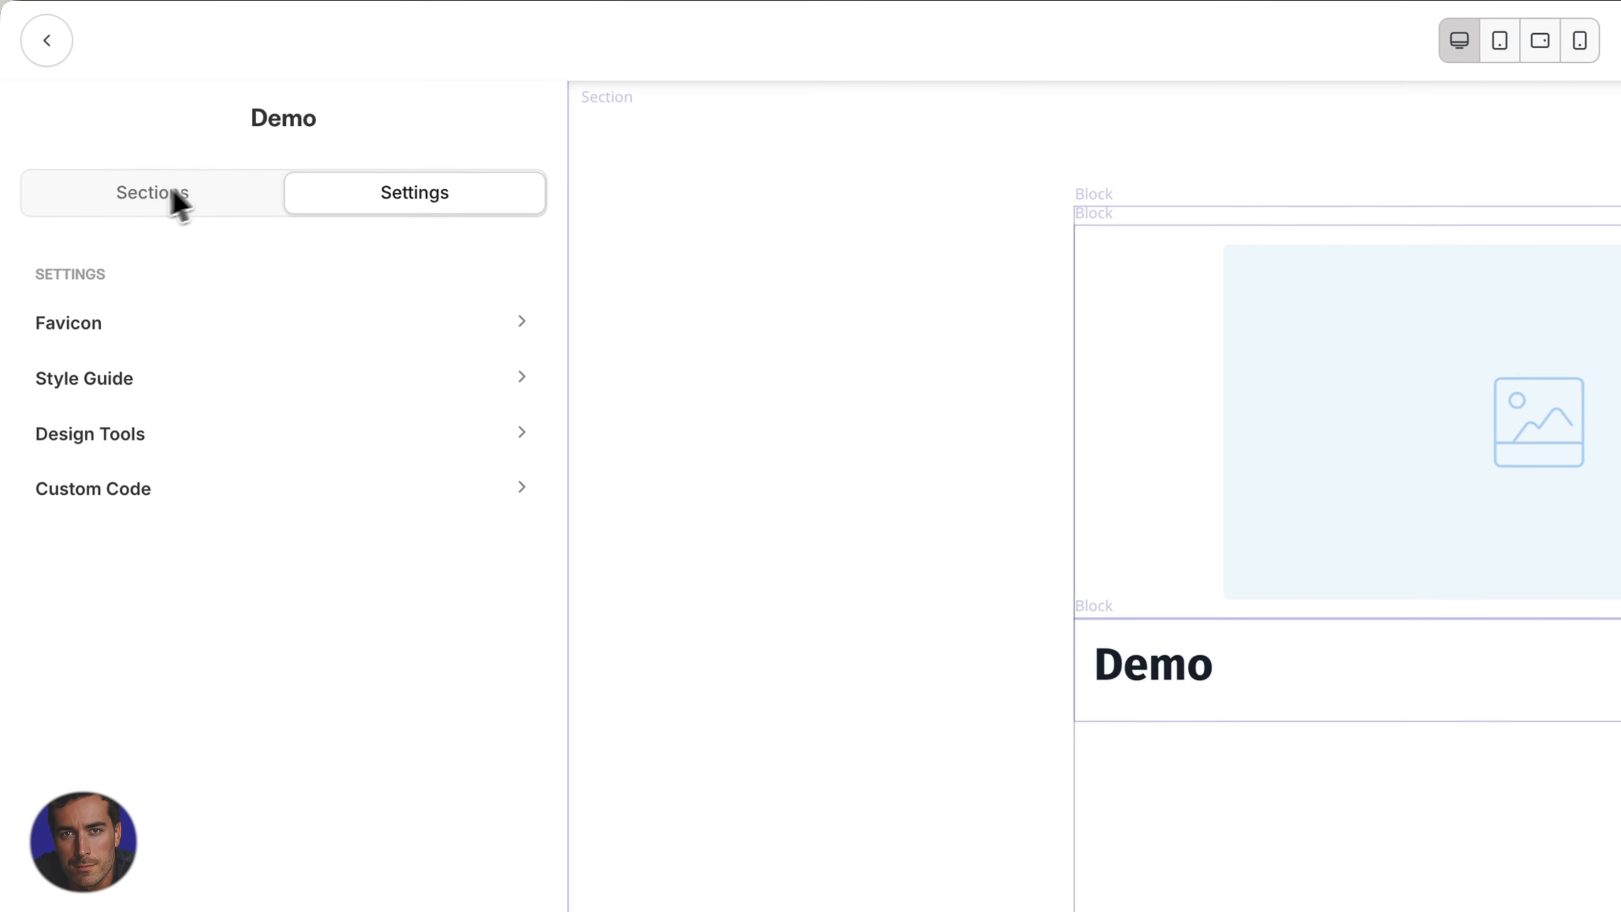
Add a 3 Feature Cards section to the checkout page
left_click(94, 198)
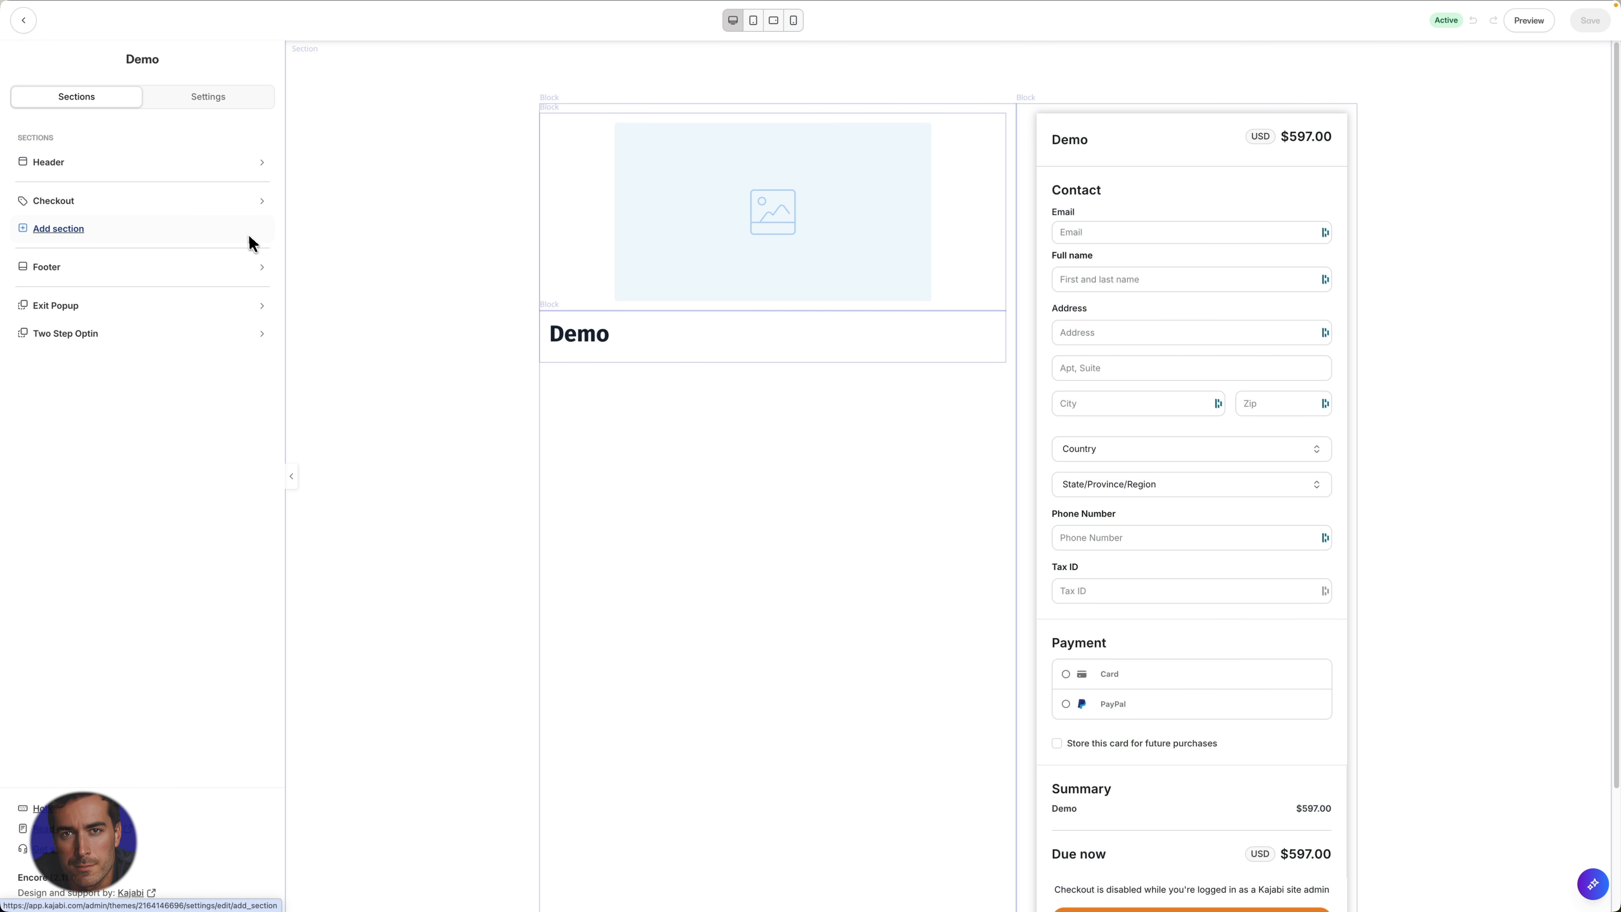
left_click(70, 230)
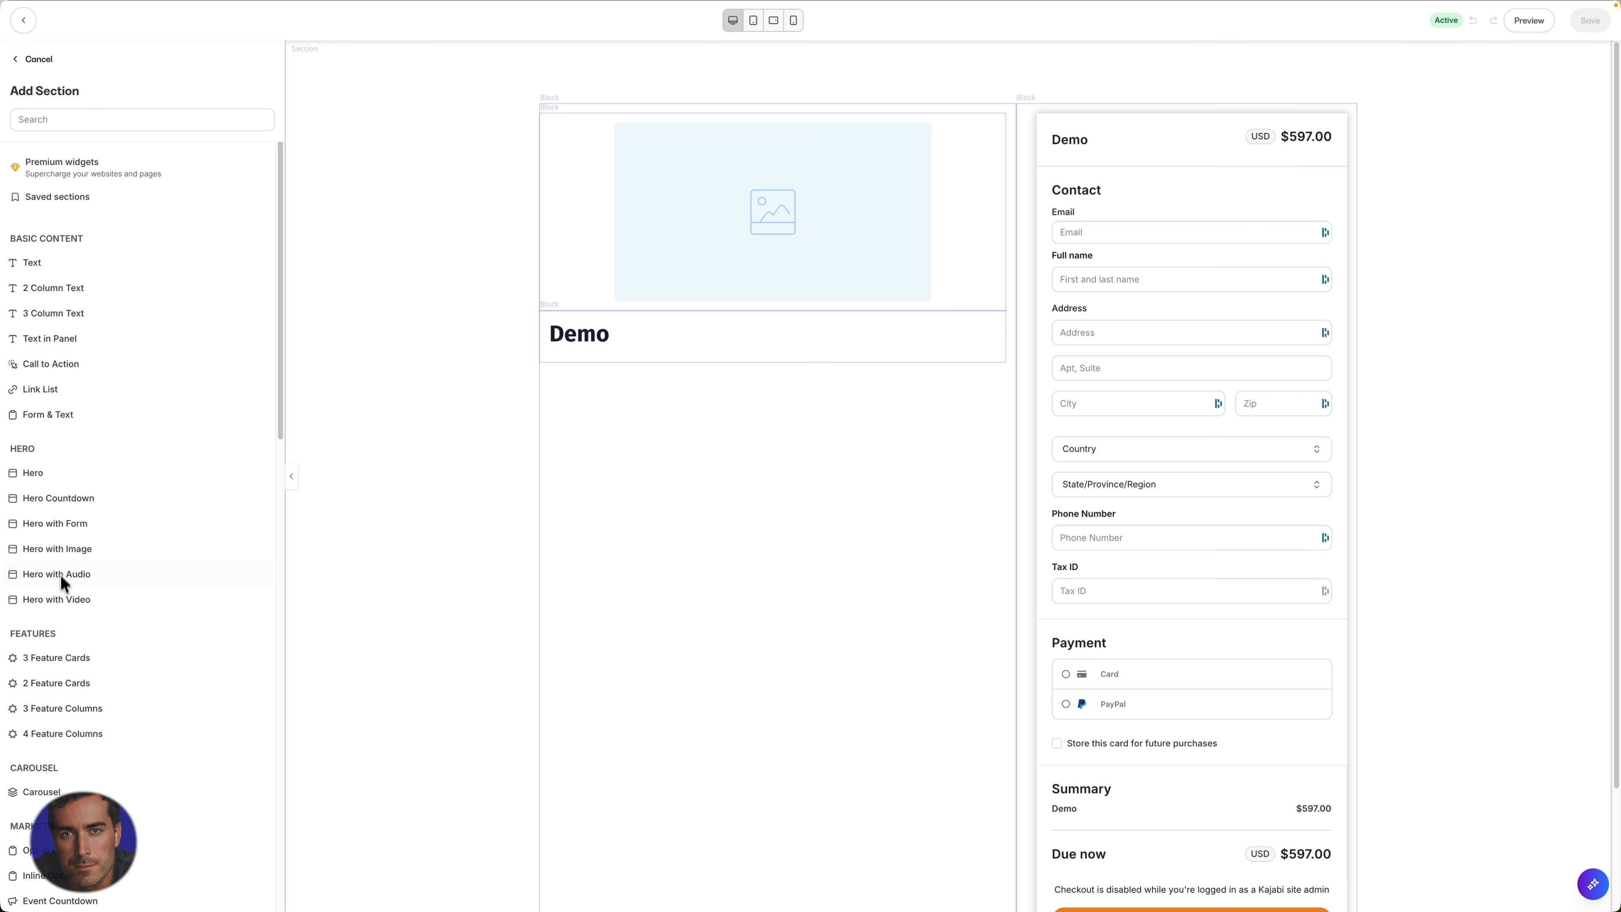
scroll(61, 575, "down", 5)
scroll(121, 670, "down", 4)
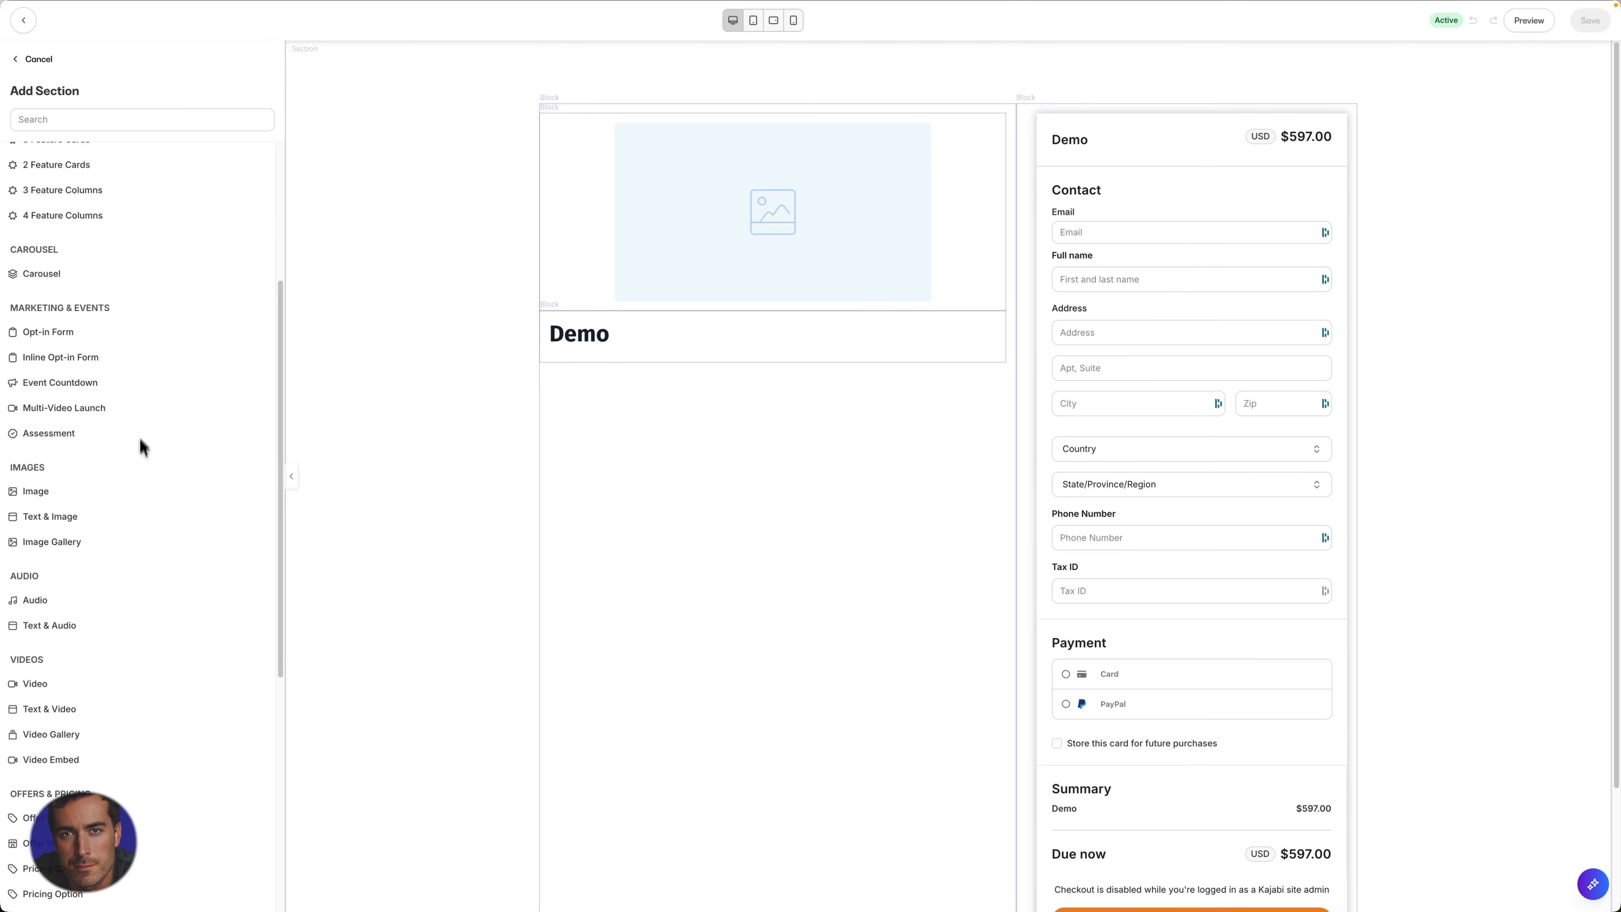
scroll(142, 447, "up", 9)
left_click(45, 659)
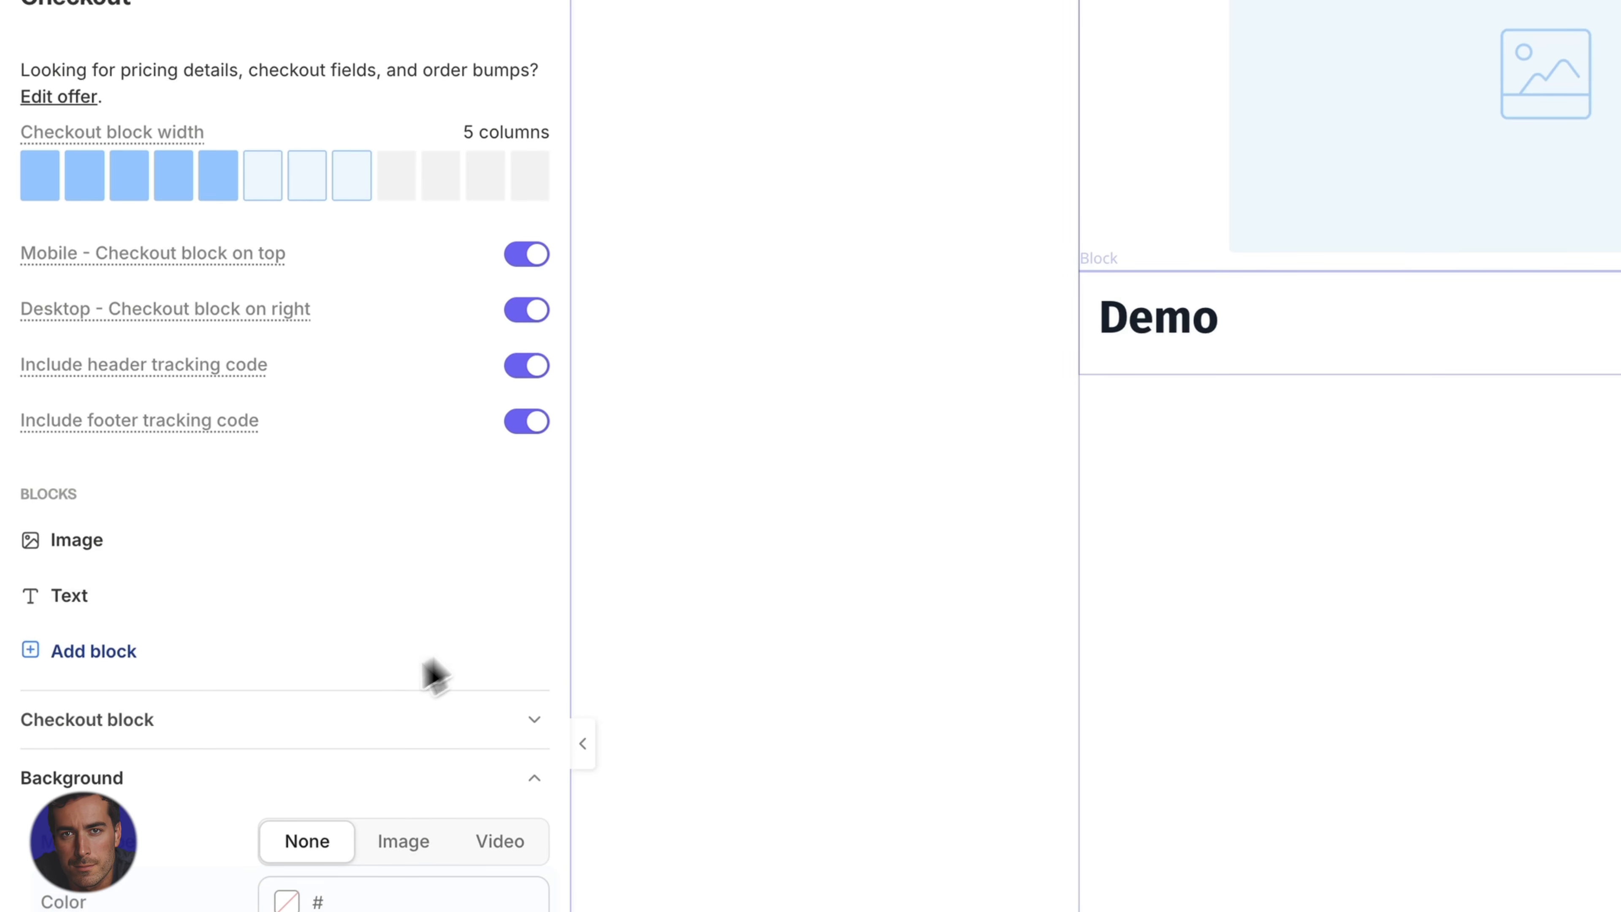
Replace the text block's Demo heading under the checkout image with "Filmmaker's Guide" in bold
left_click(134, 724)
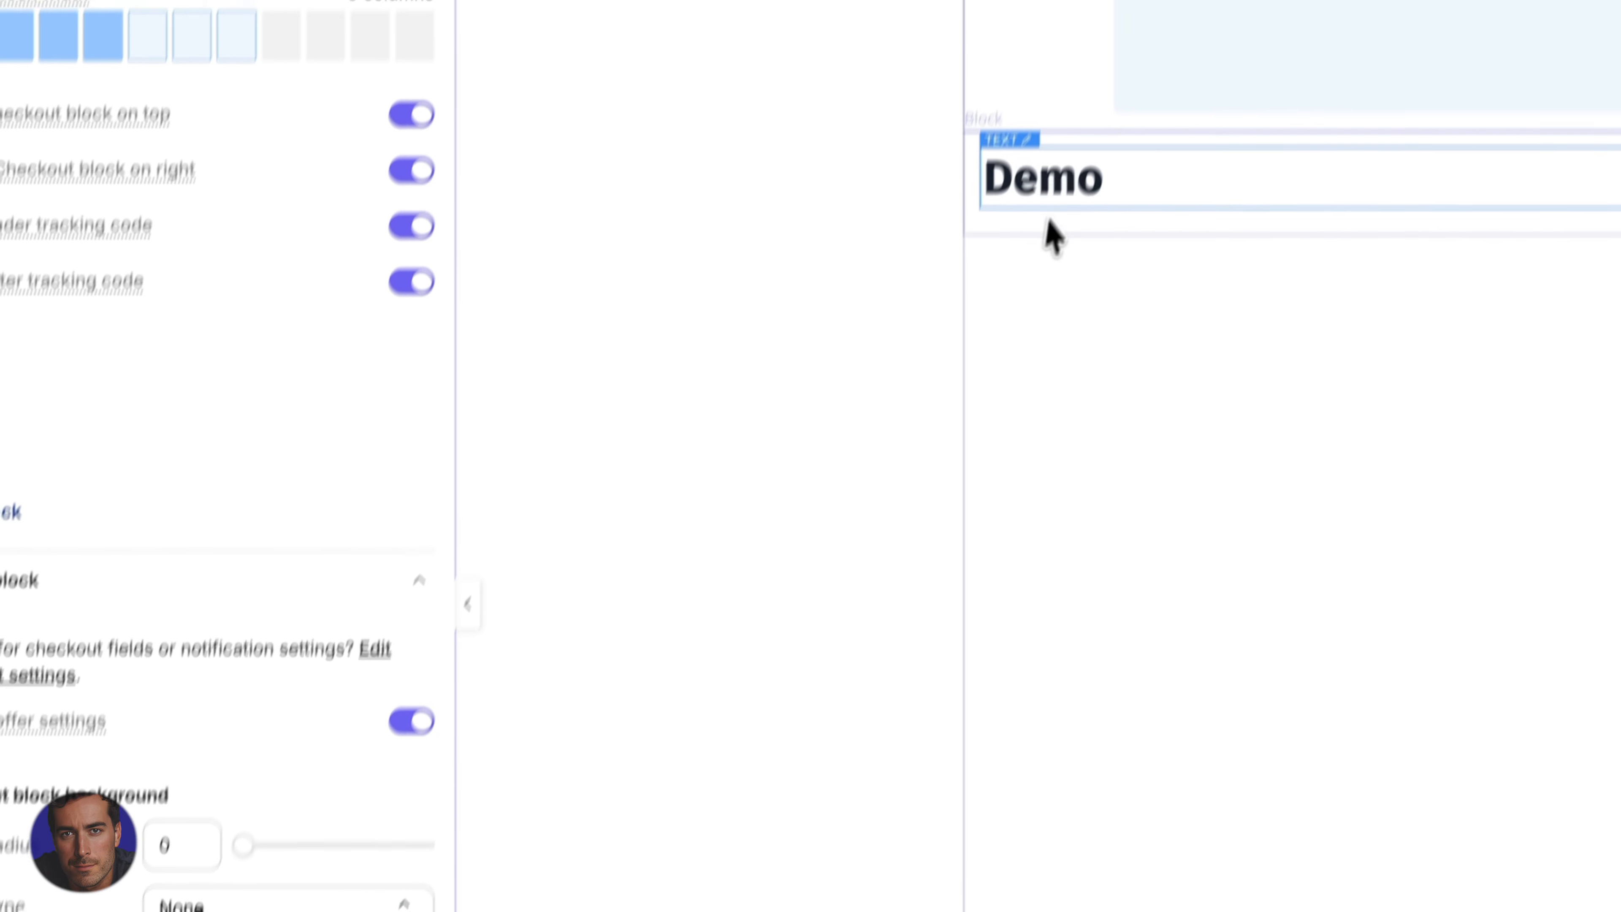
left_click(1049, 257)
left_click_drag(136, 475, 2, 479)
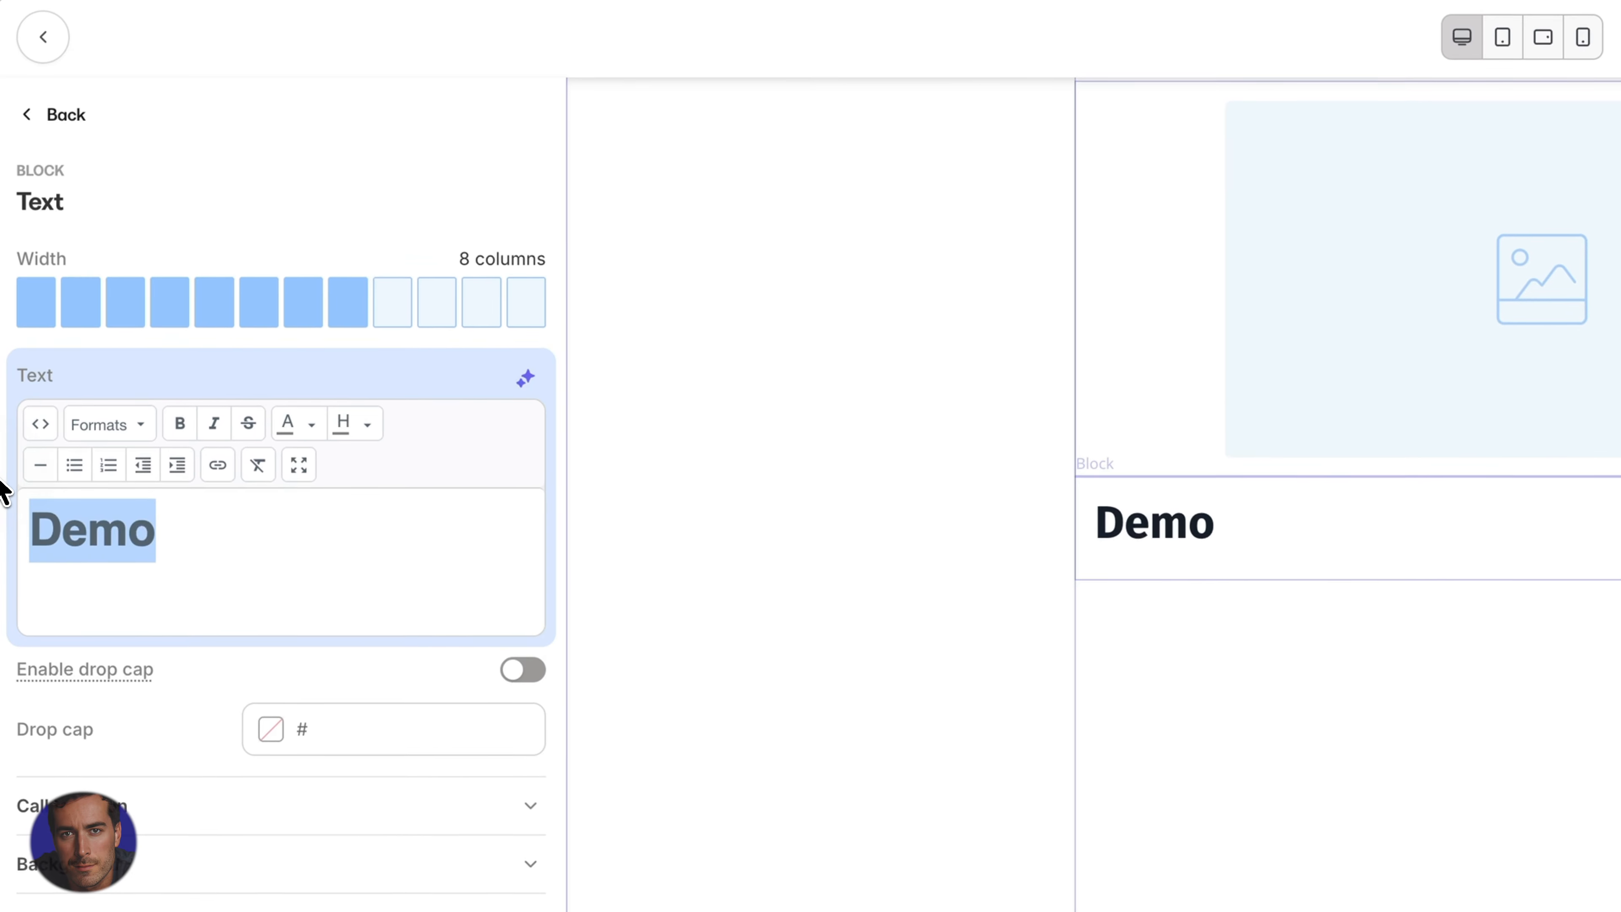
type("Fil")
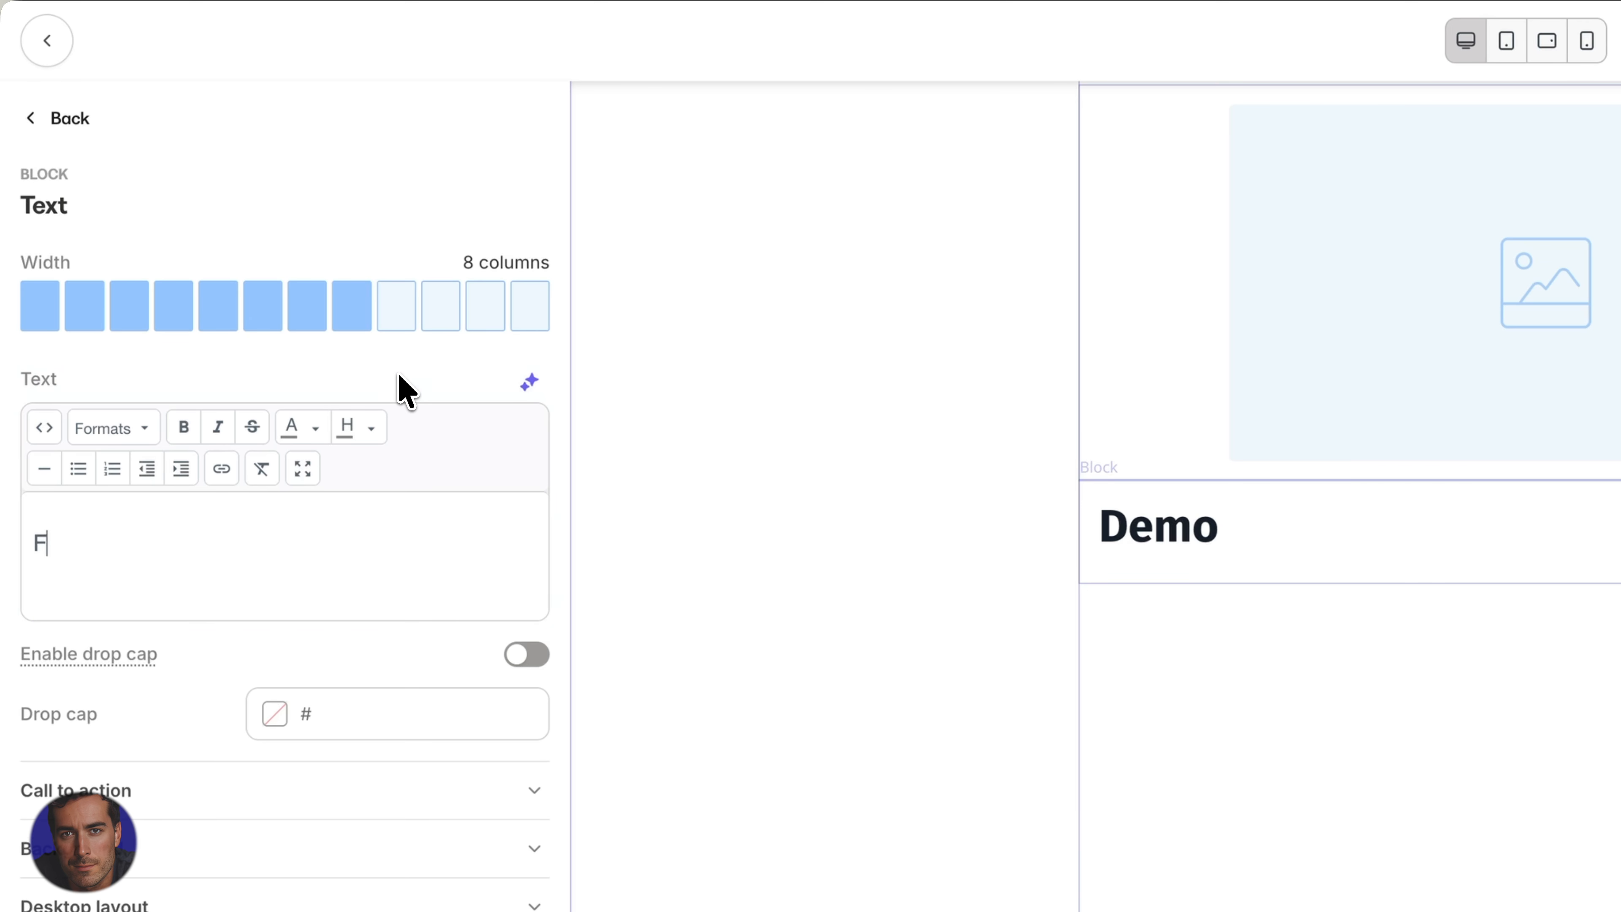
type("mmak")
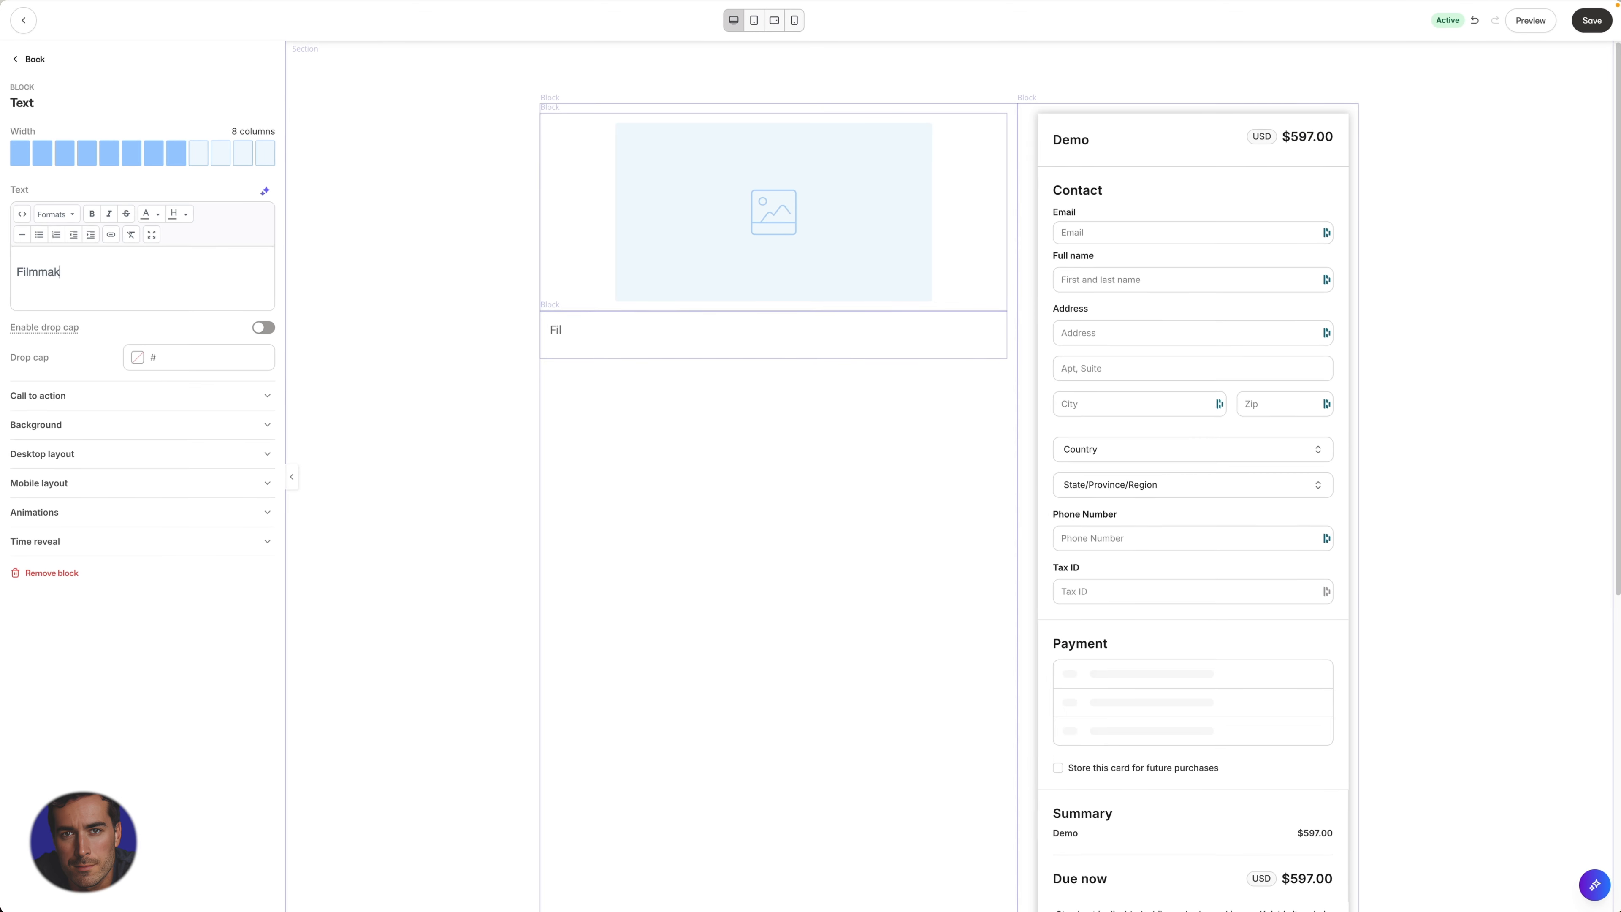
type("er's Guide")
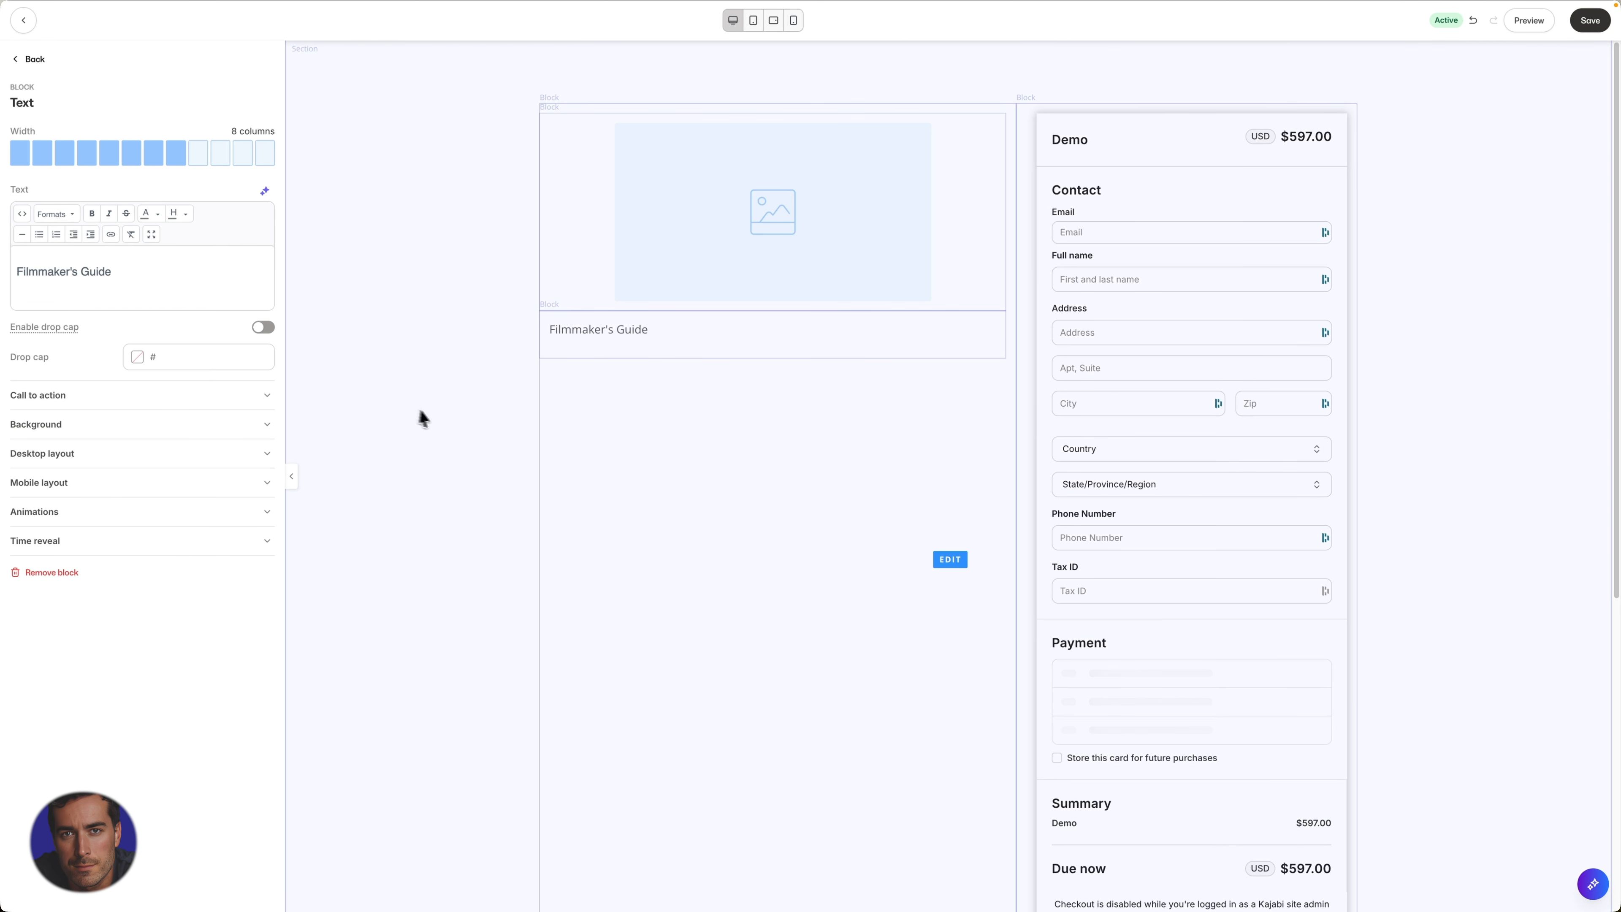
left_click_drag(162, 280, 5, 248)
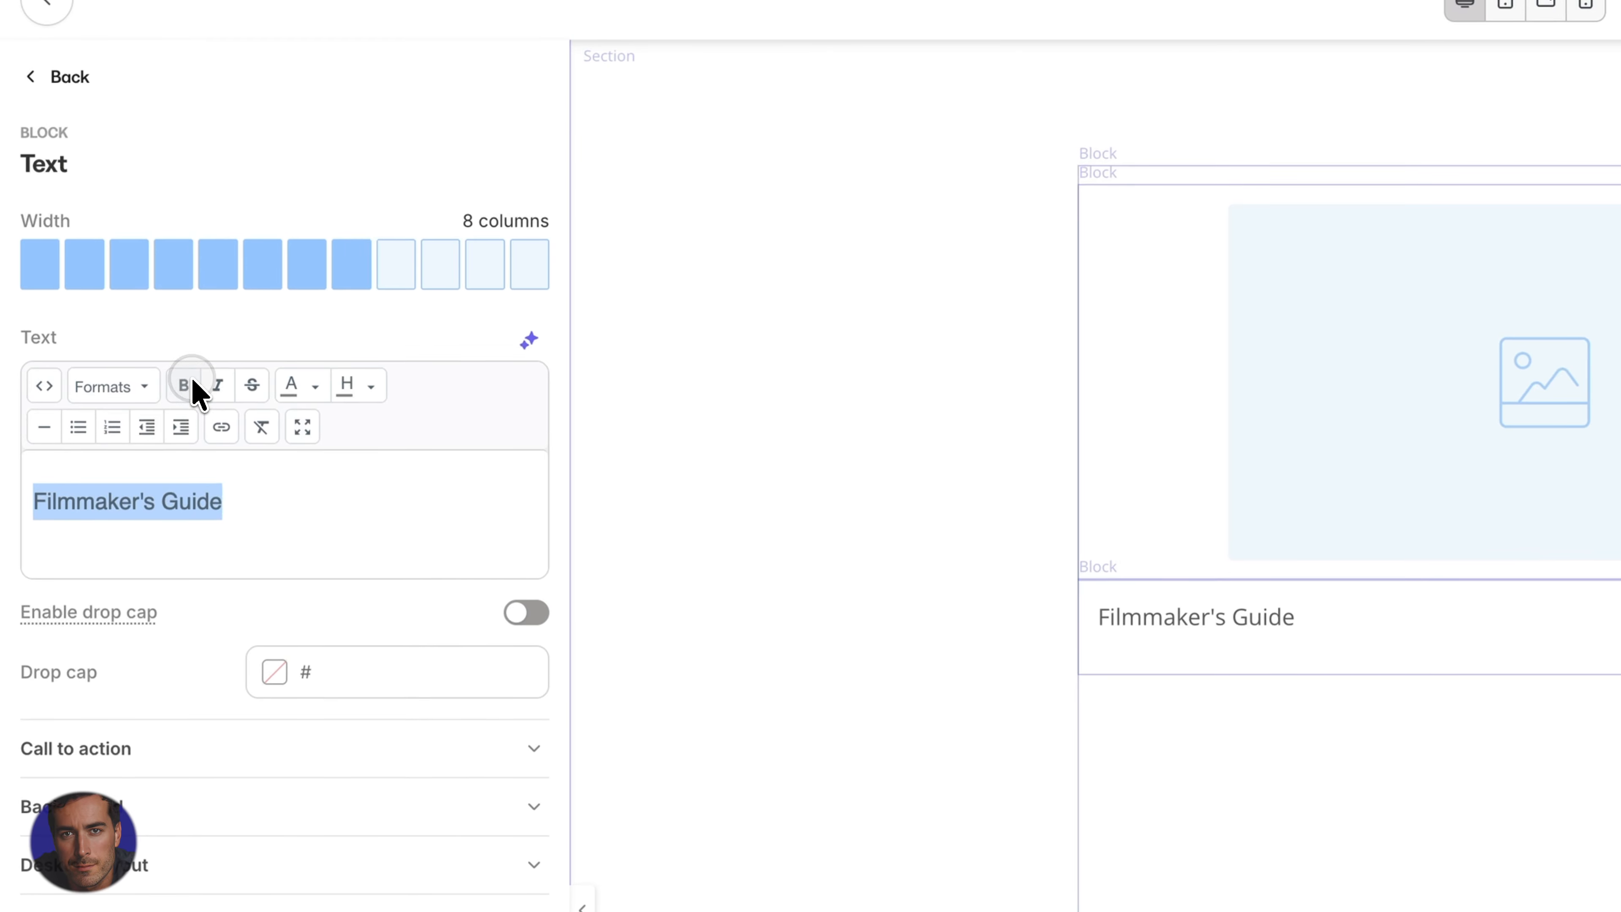
left_click(175, 361)
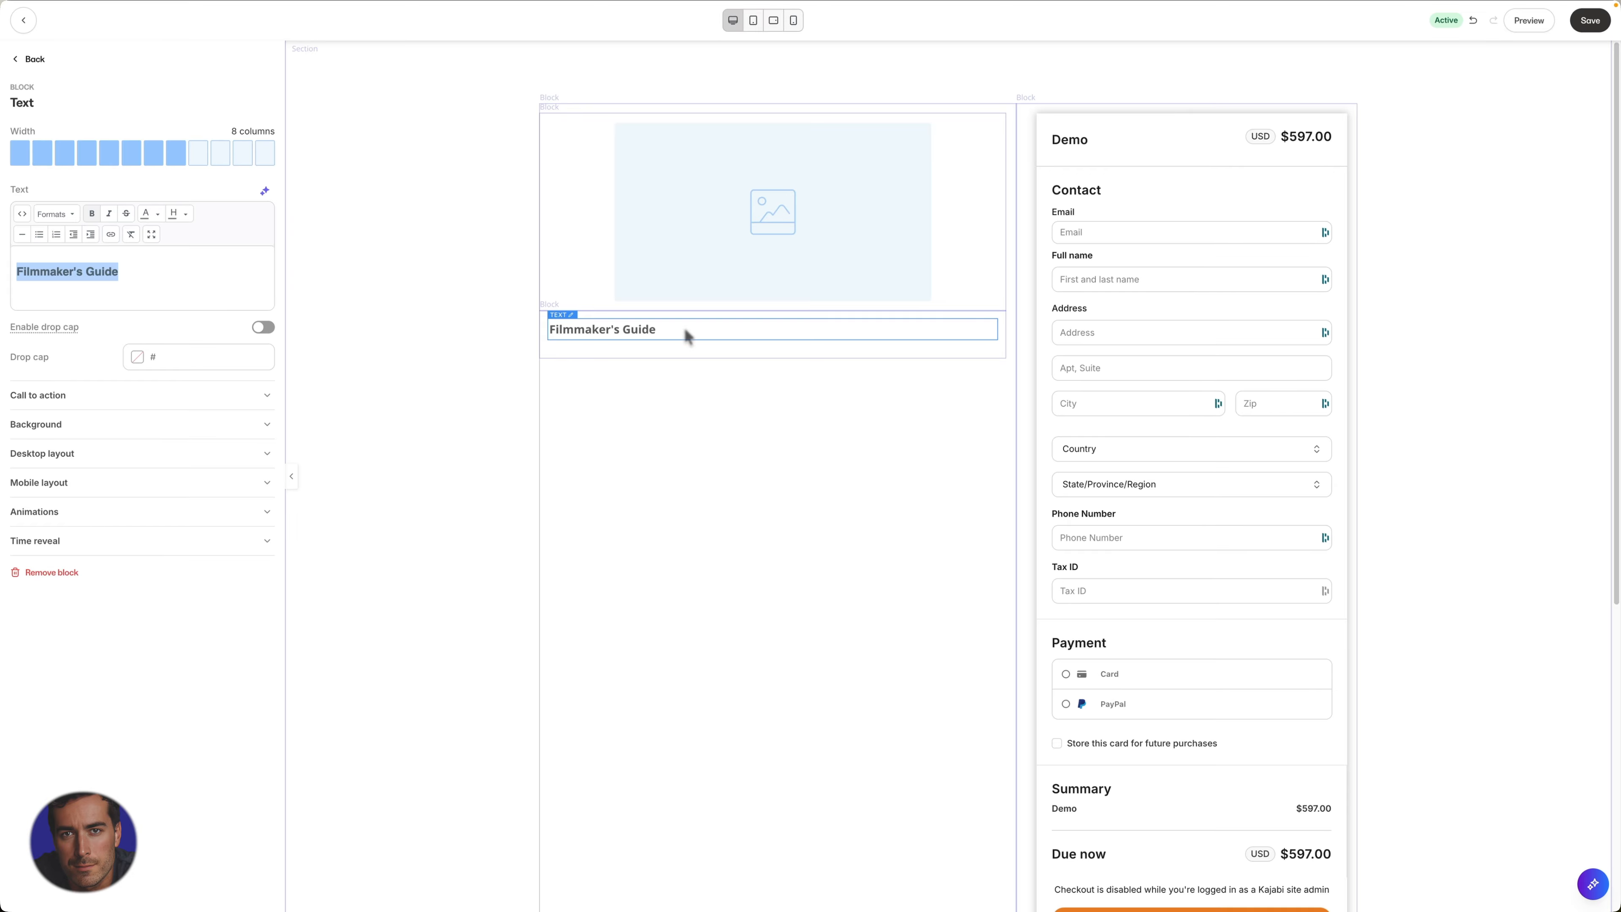
Examine the checkout page on desktop, then preview it on iPhone 14 and on iPad in portrait and landscape
scroll(915, 332, "down", 7)
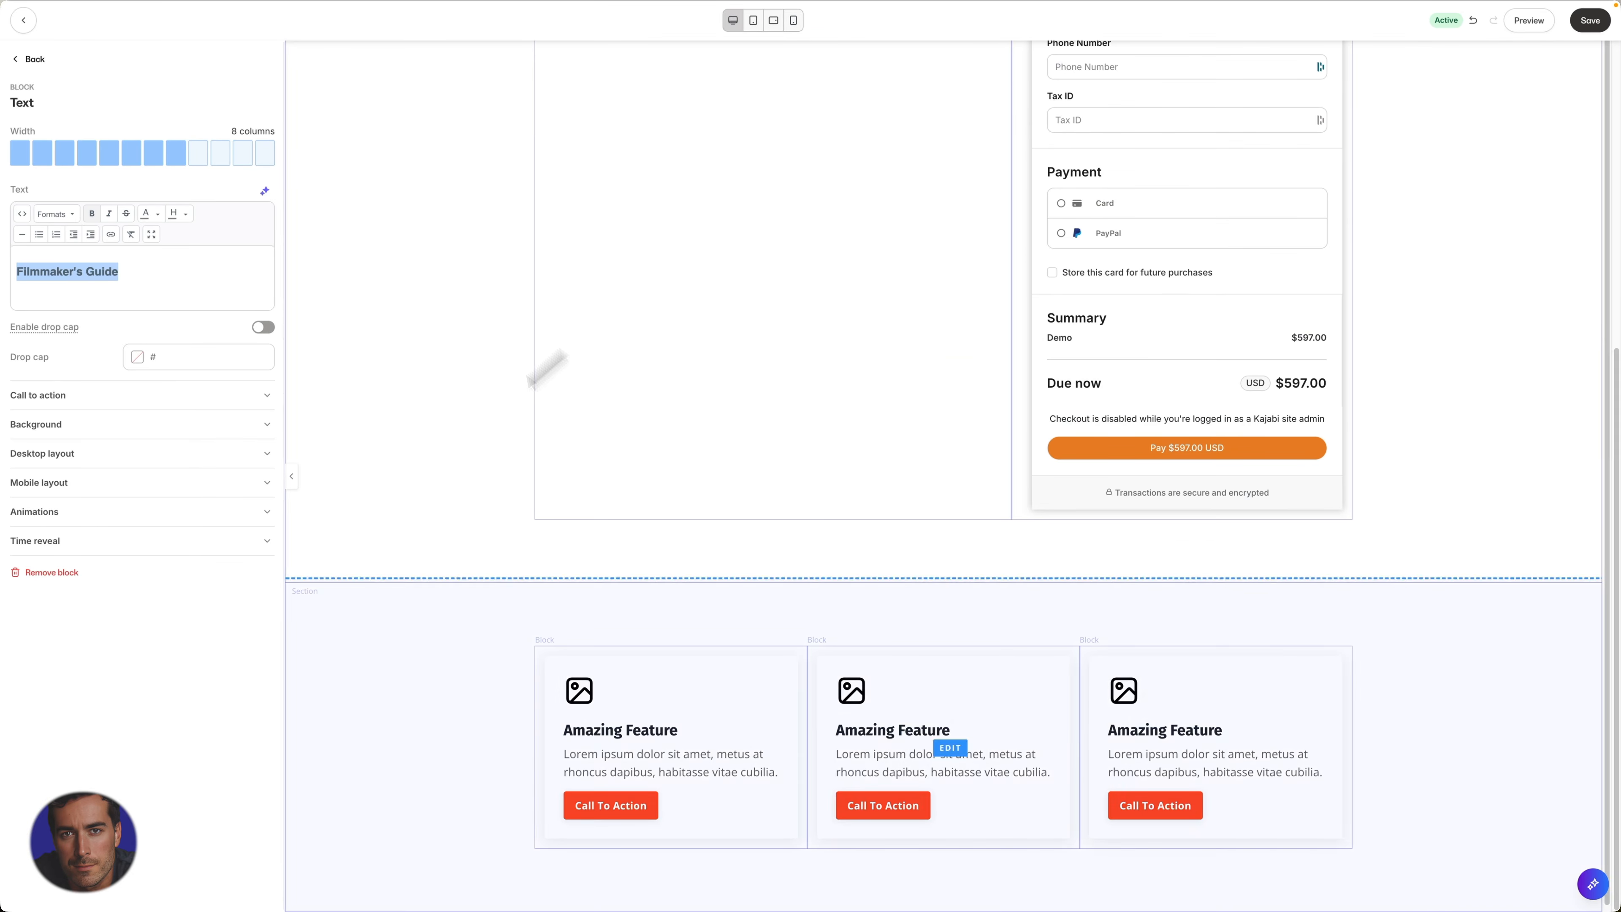
scroll(855, 450, "up", 7)
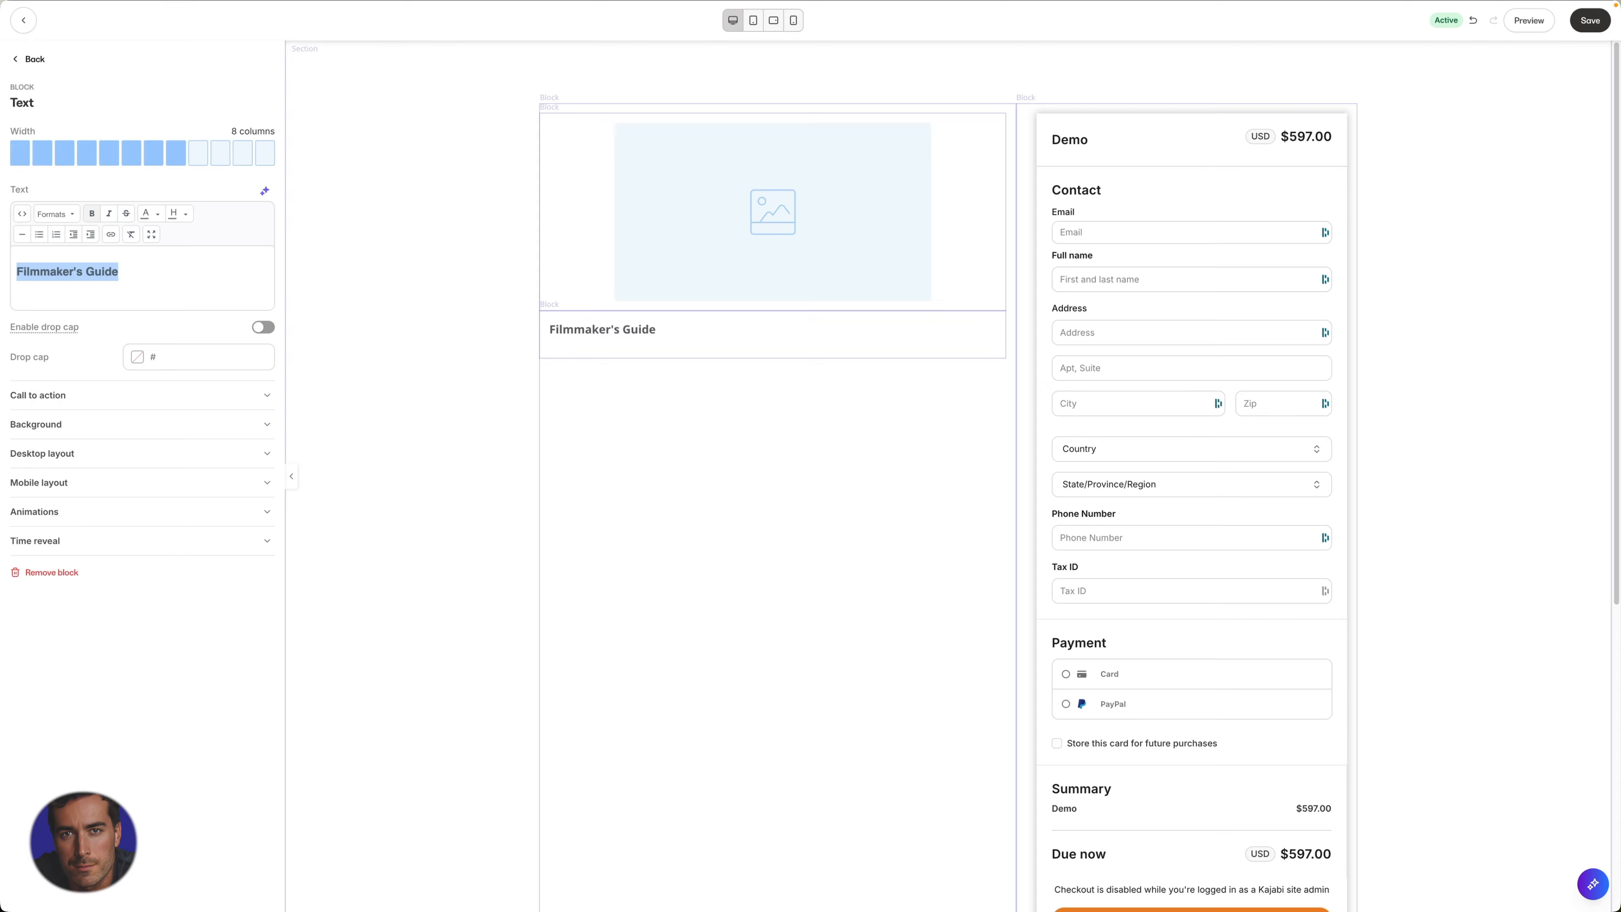
left_click(793, 20)
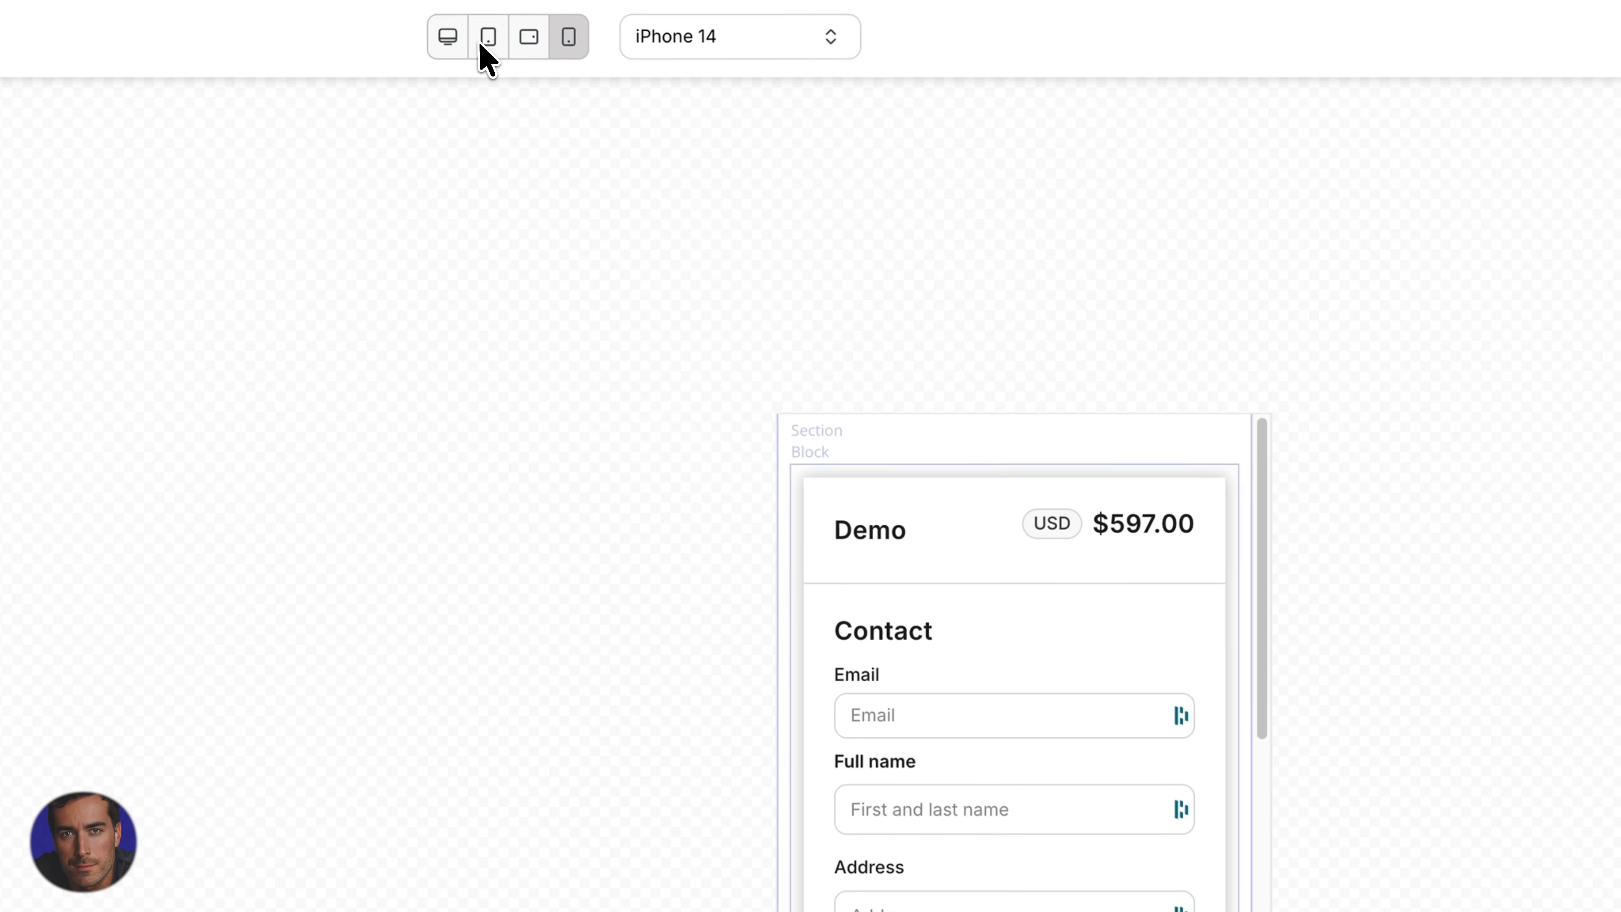
left_click(502, 52)
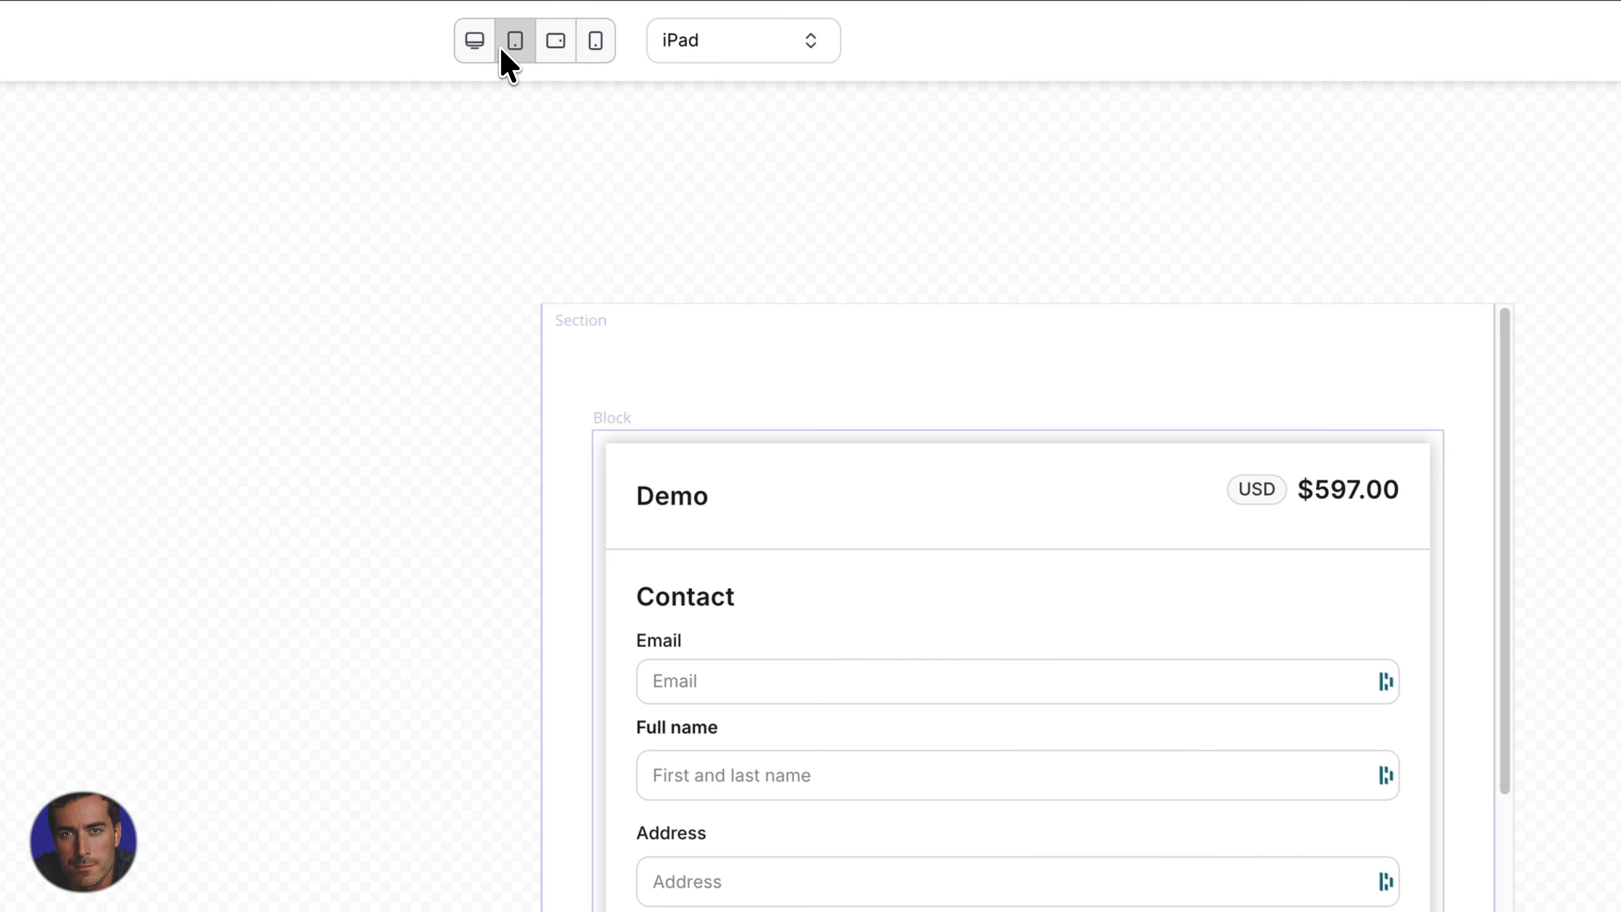
left_click(556, 43)
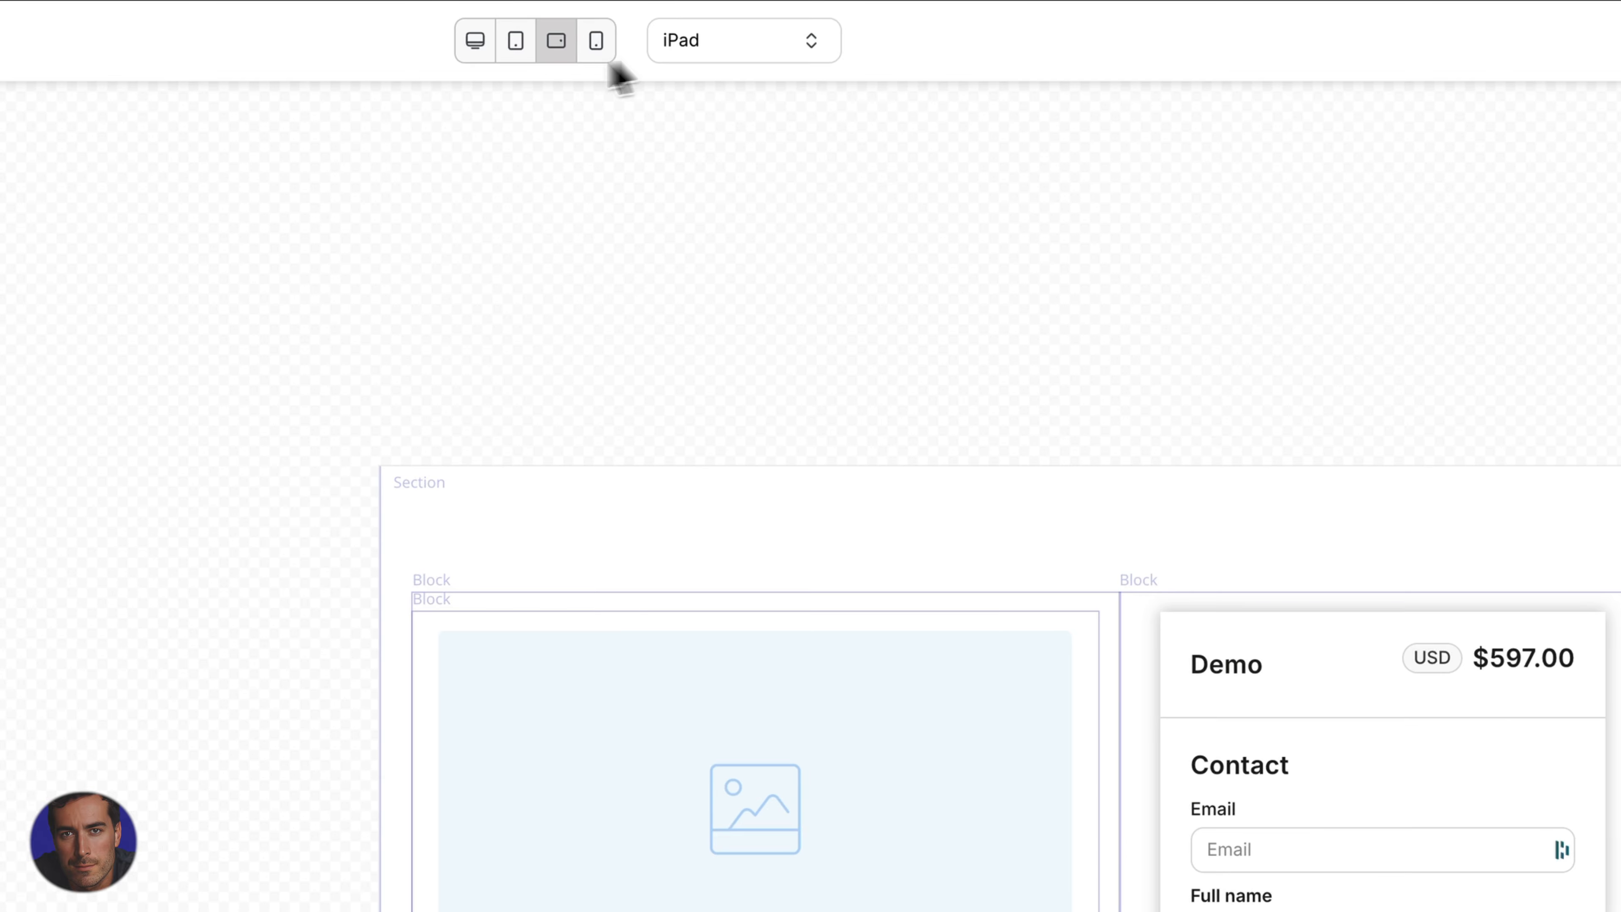
left_click(598, 51)
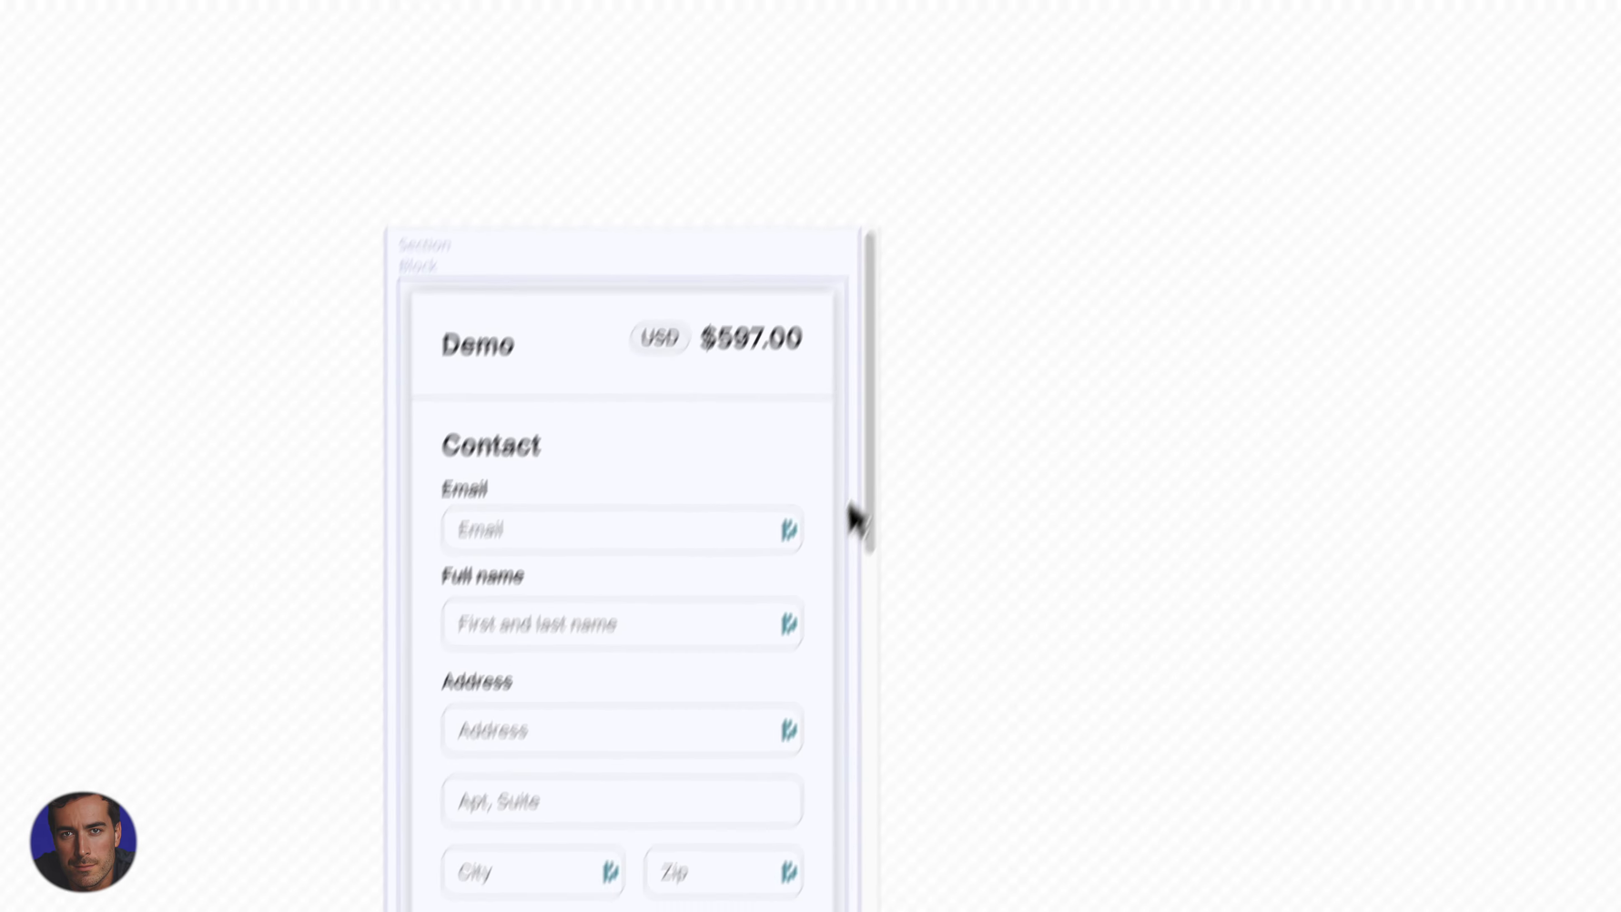
scroll(849, 504, "down", 20)
scroll(782, 589, "up", 12)
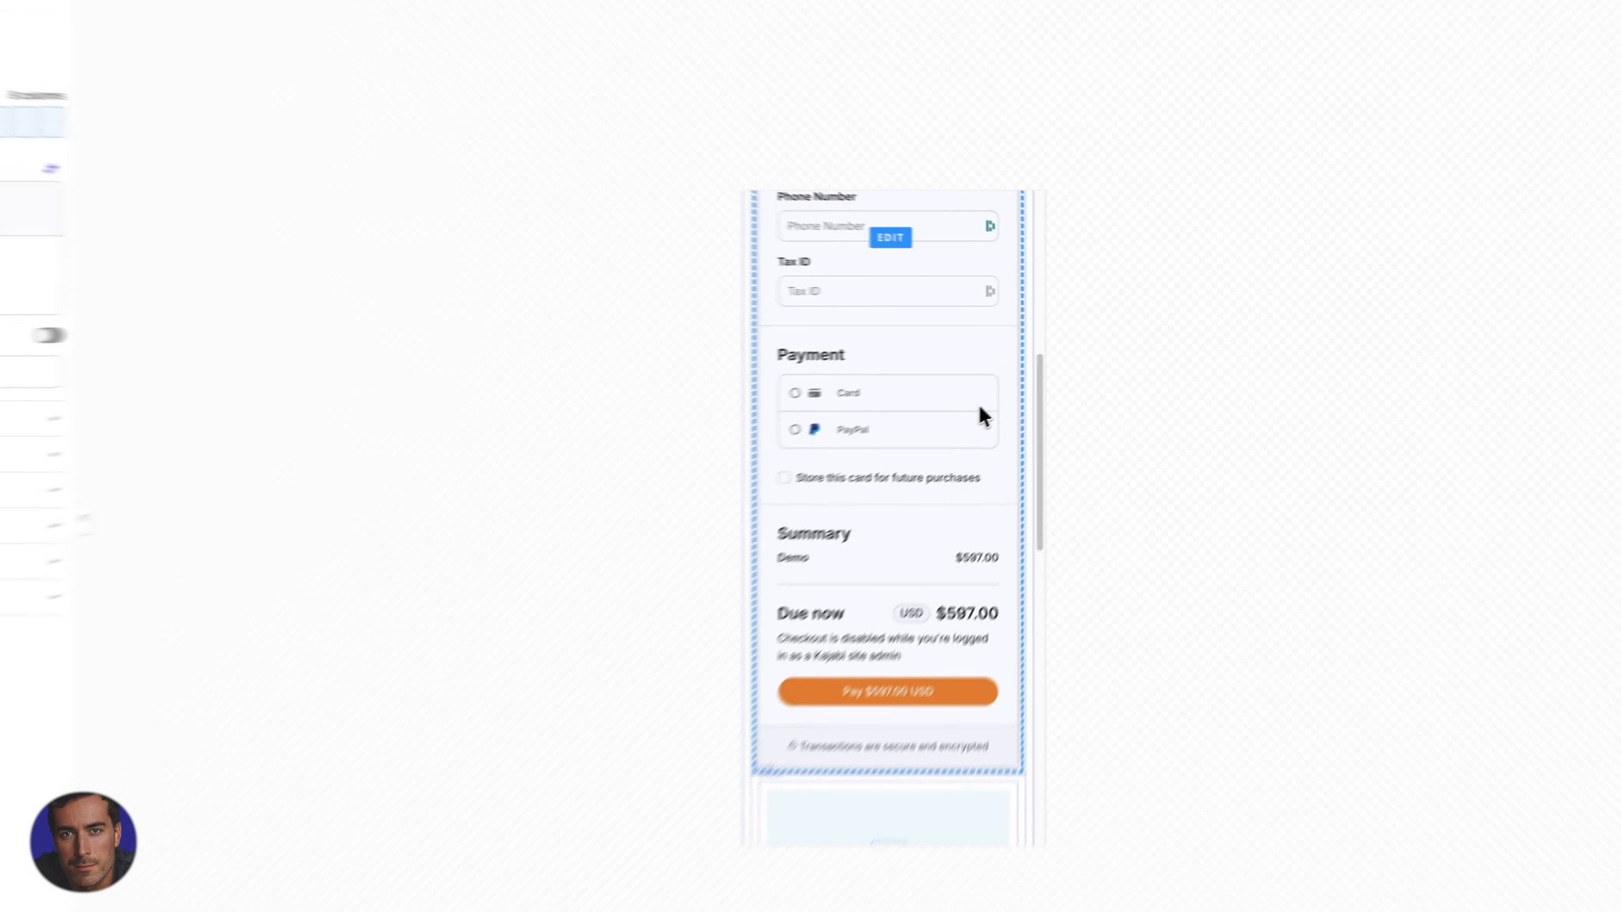
Examine the full checkout page in the iPhone 14 preview, and return to the desktop view
scroll(979, 406, "down", 12)
scroll(979, 406, "up", 20)
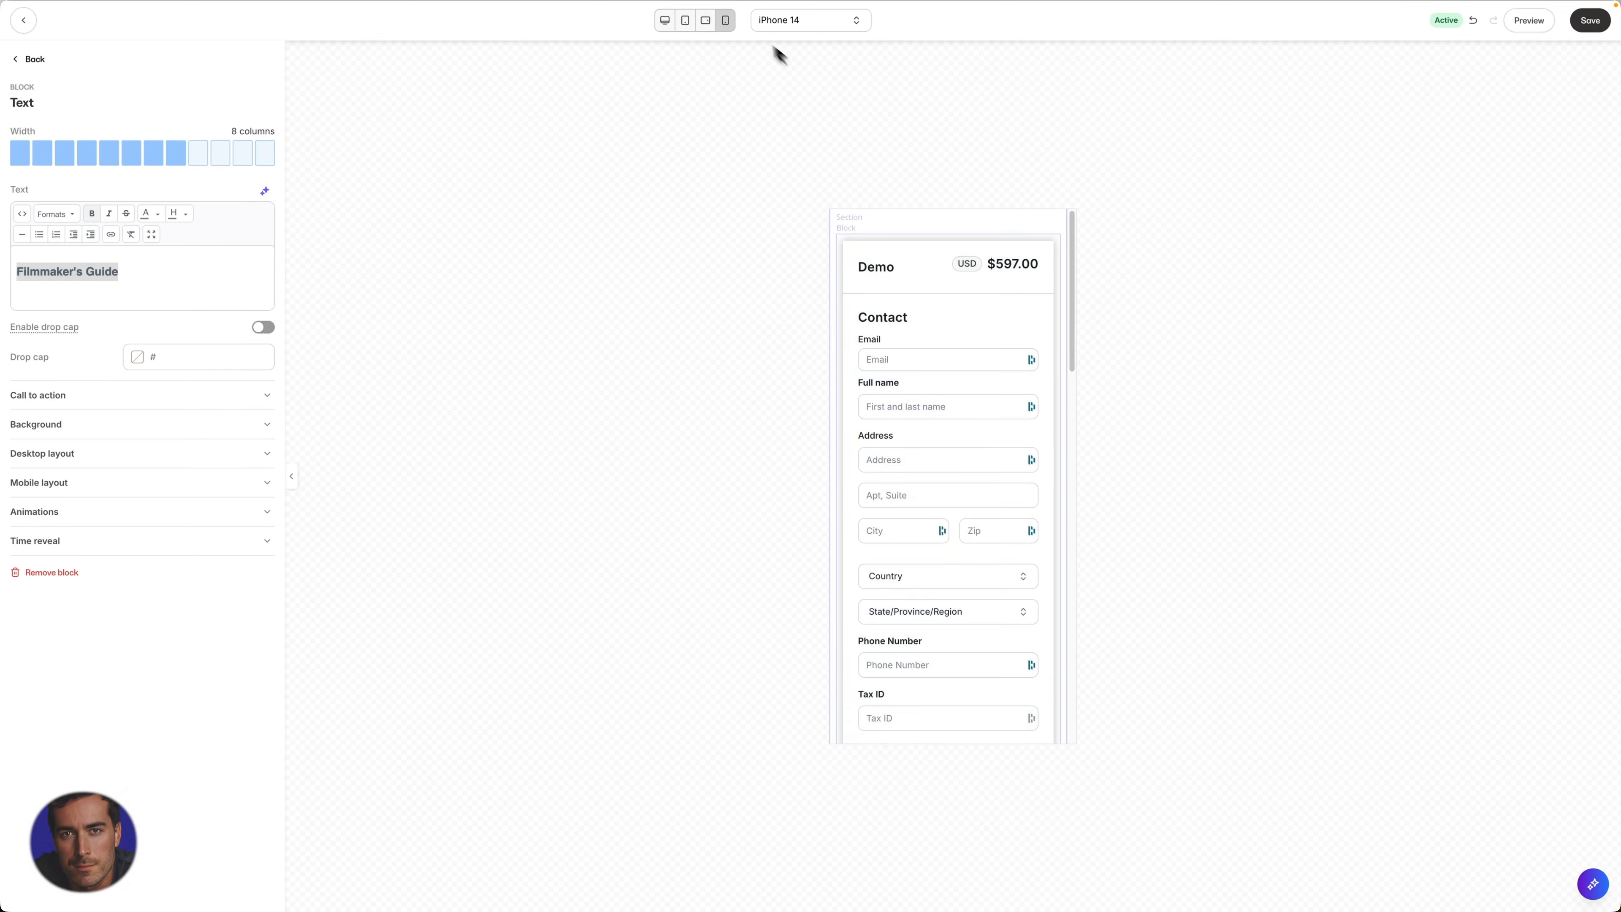
left_click(664, 20)
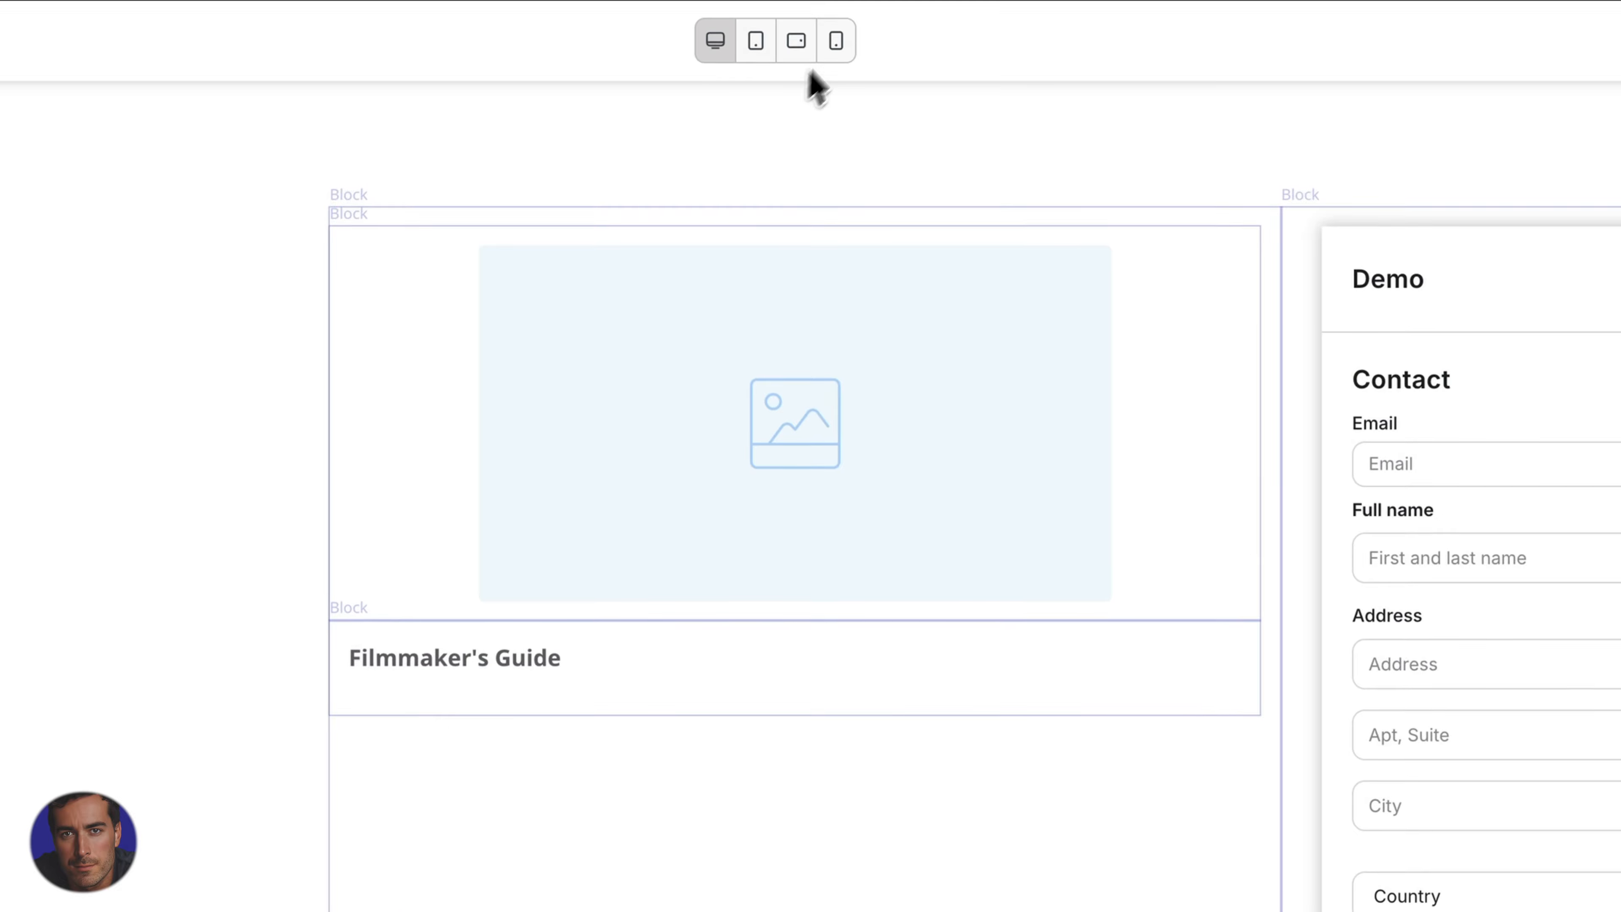
Preview the checkout page on phone as Samsung Galaxy S23 and as iPhone 14 Pro Max
left_click(837, 41)
left_click(900, 45)
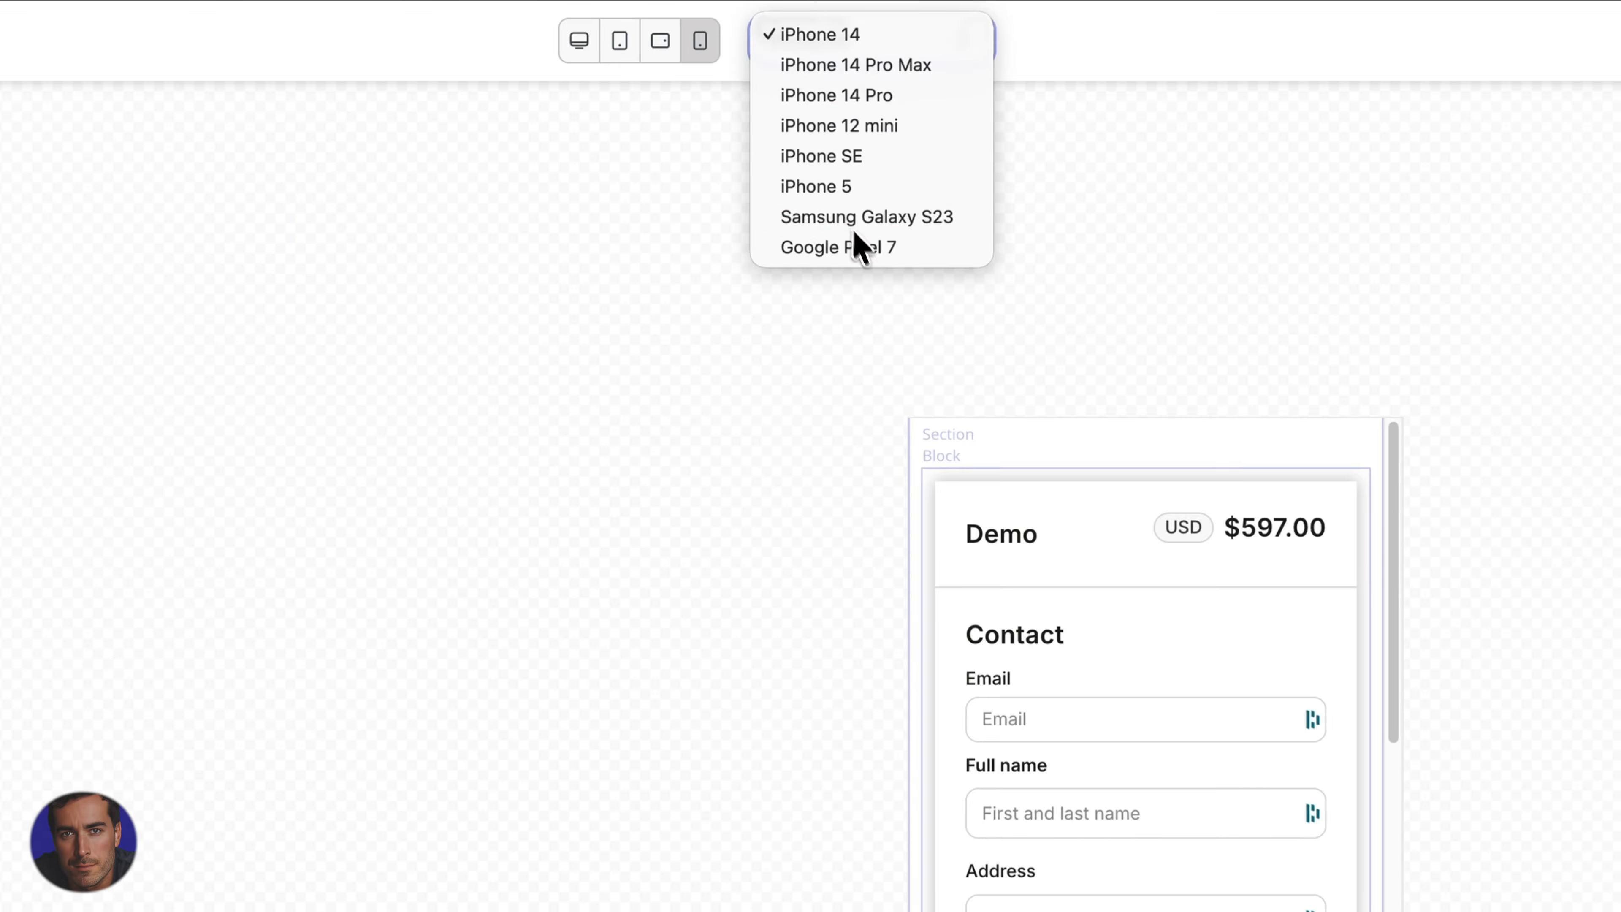
left_click(897, 220)
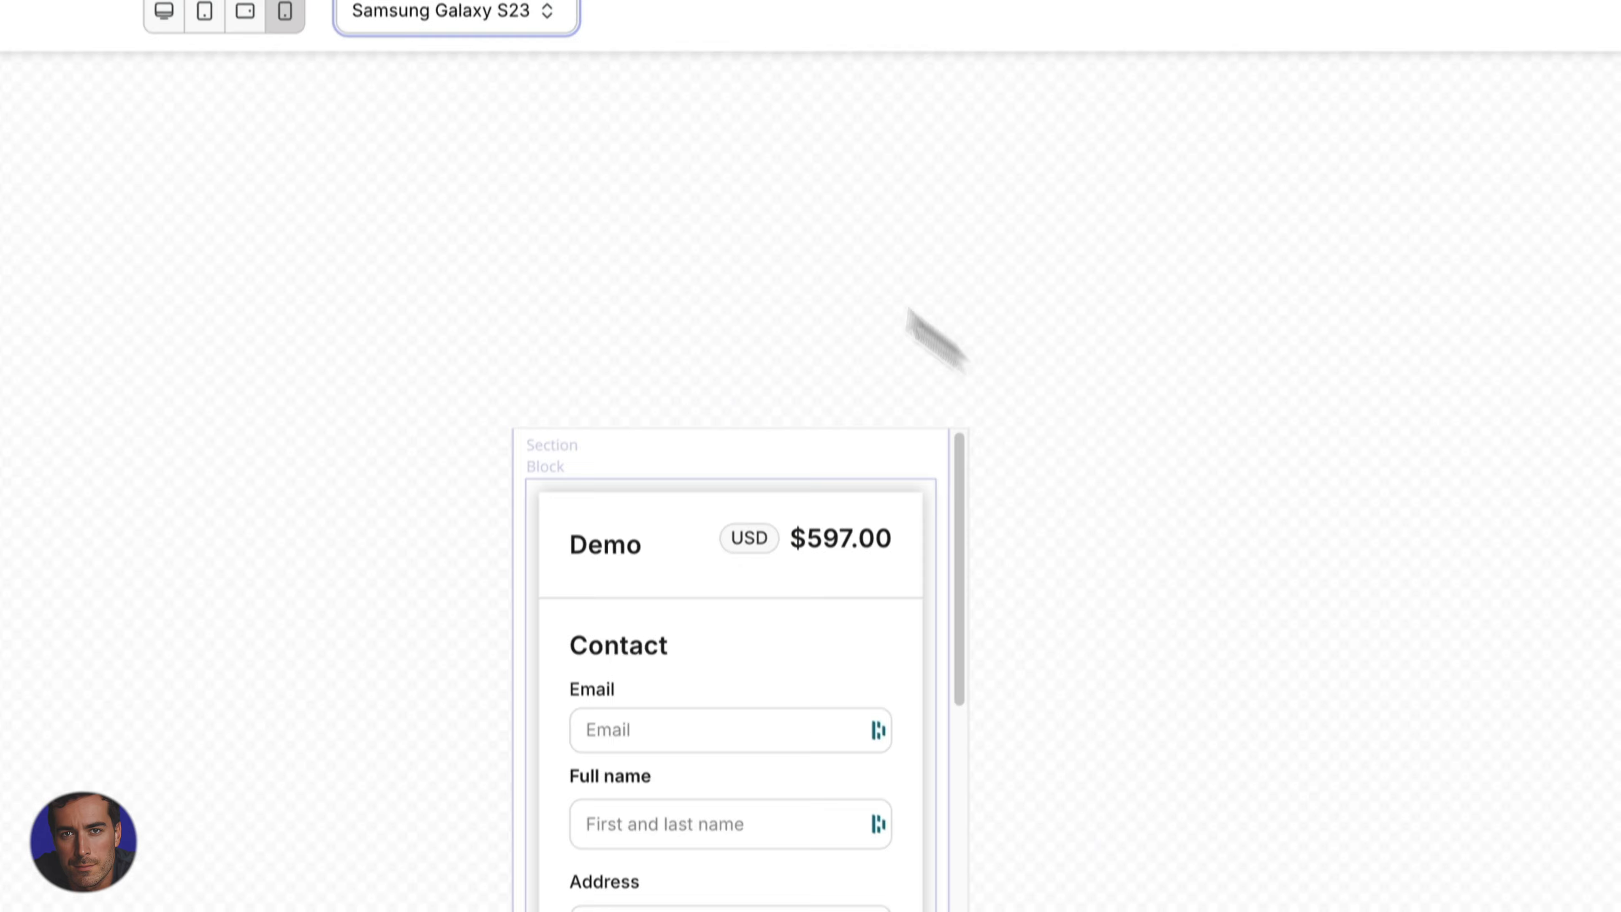
left_click(411, 16)
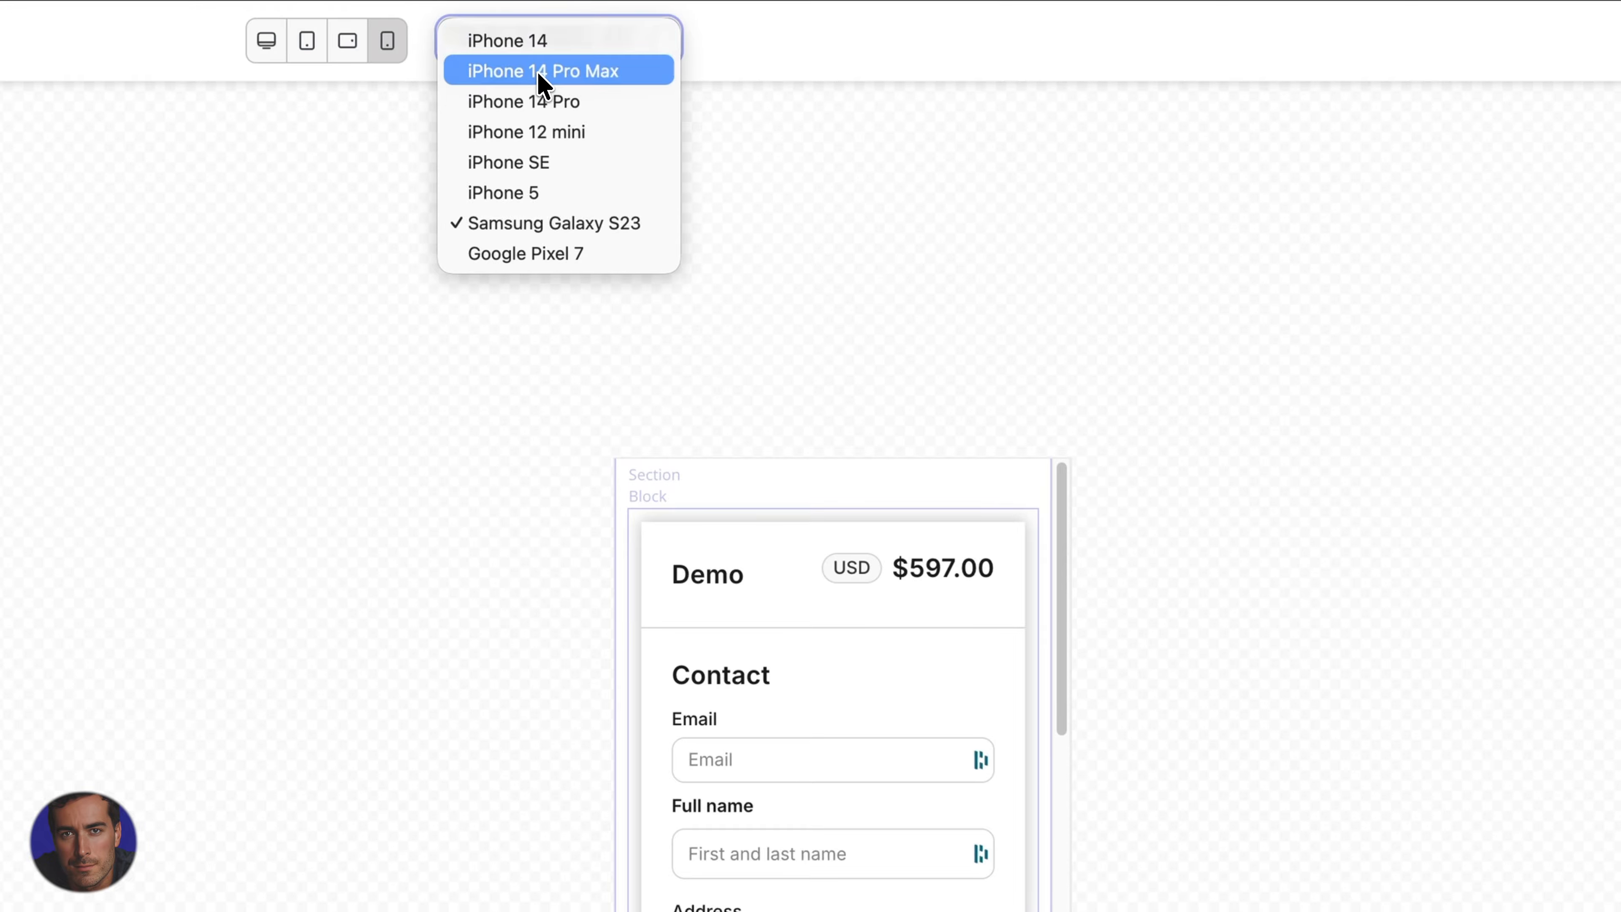
left_click(536, 71)
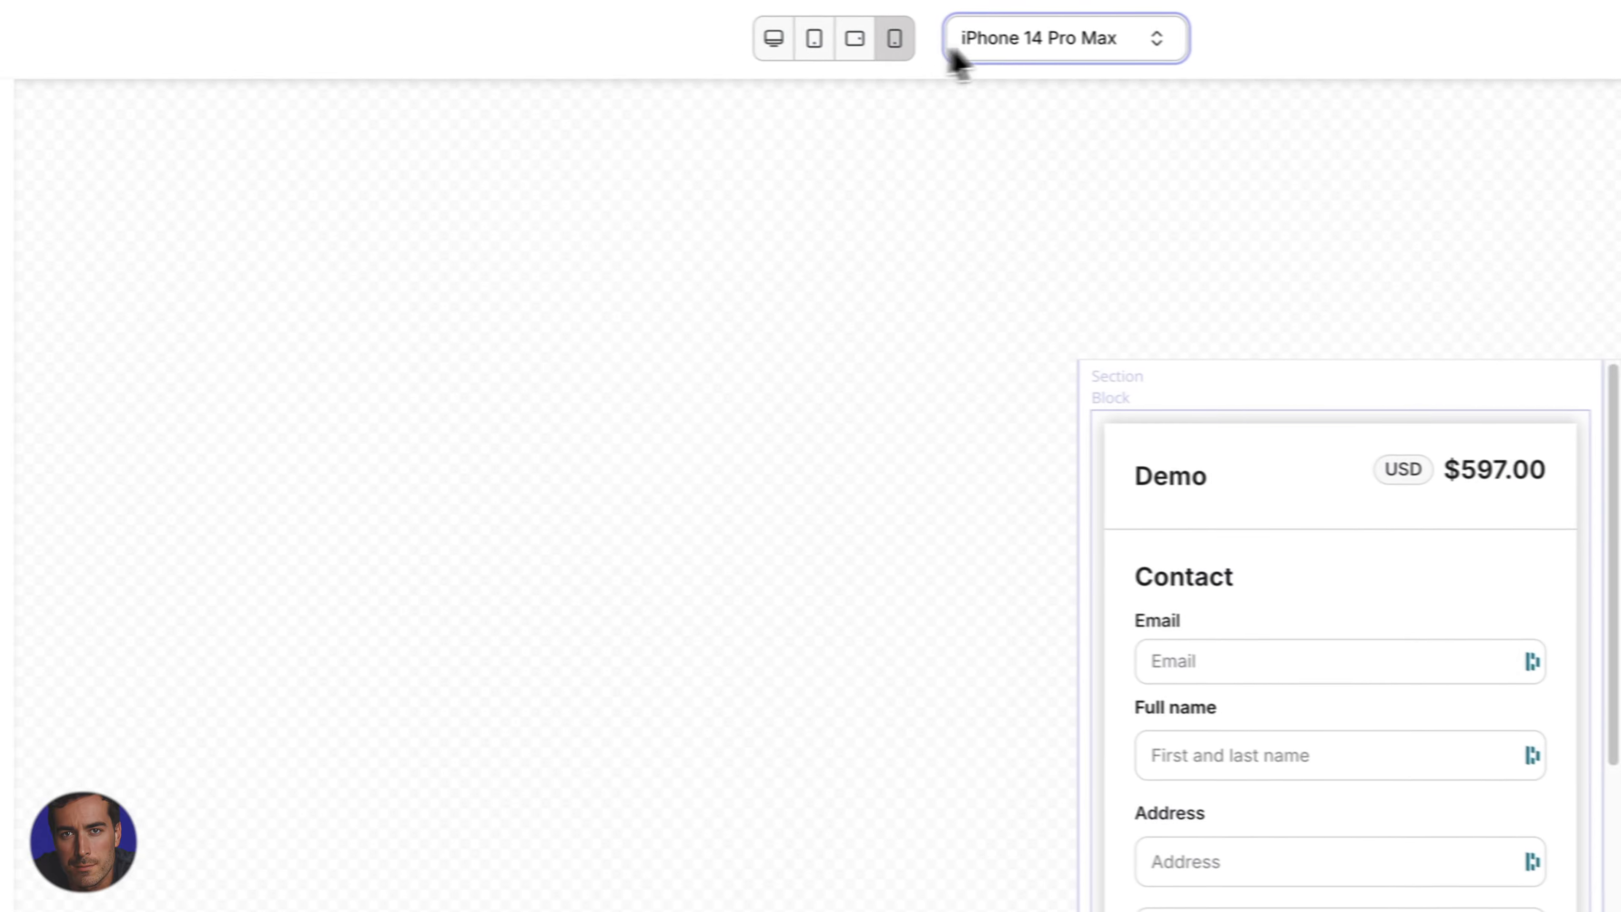
Switch the checkout page back to the desktop view and save the page
left_click(773, 38)
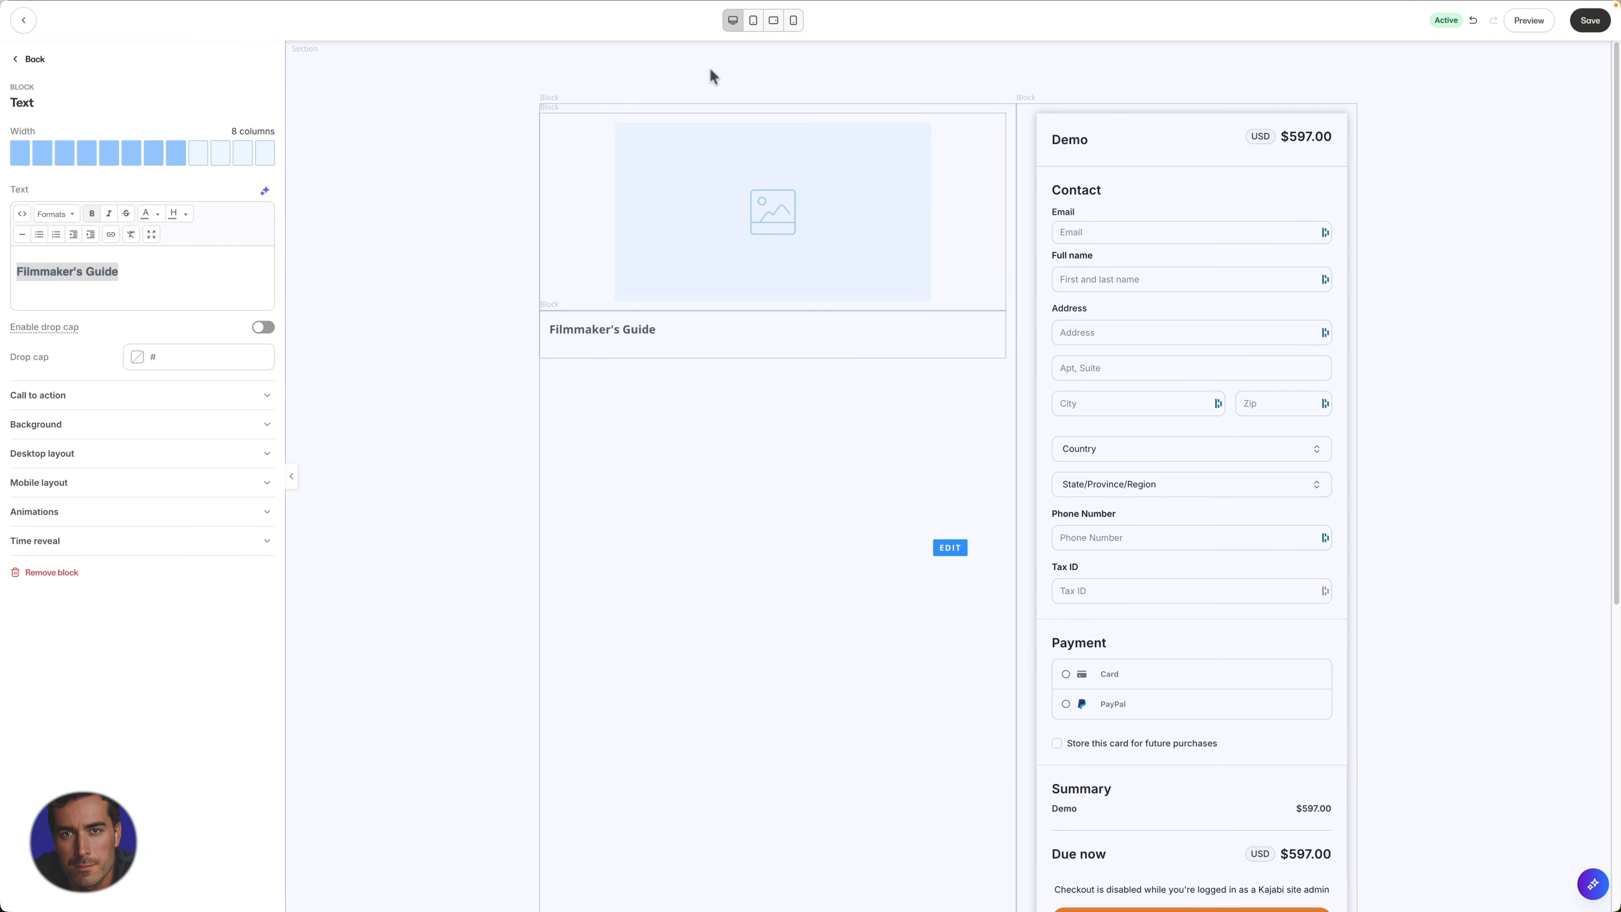
left_click(1590, 21)
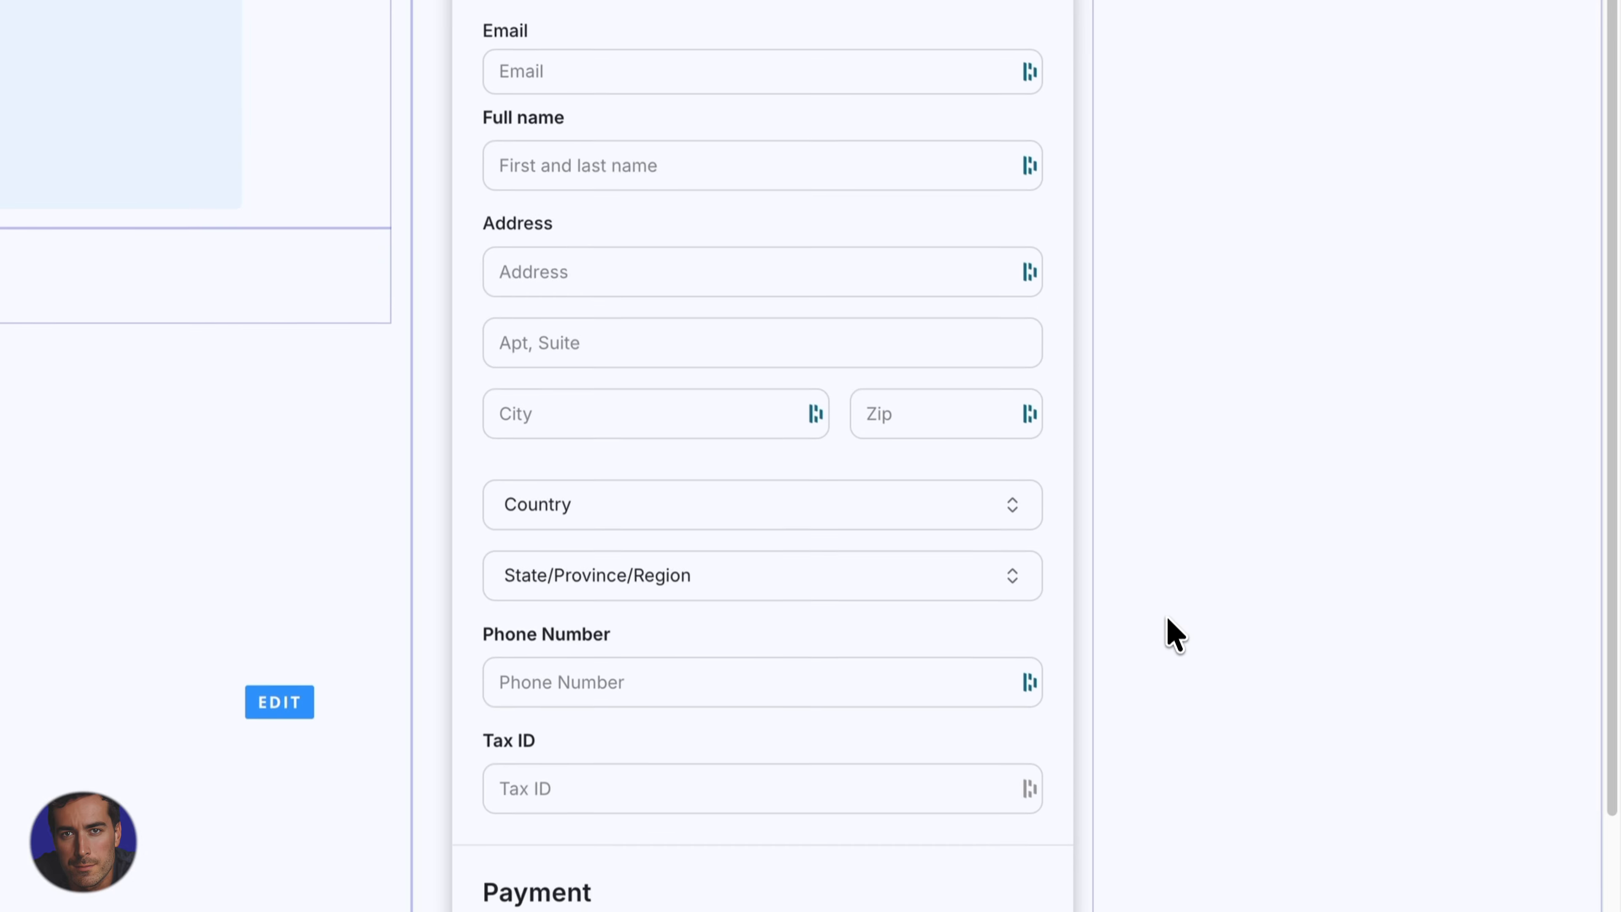